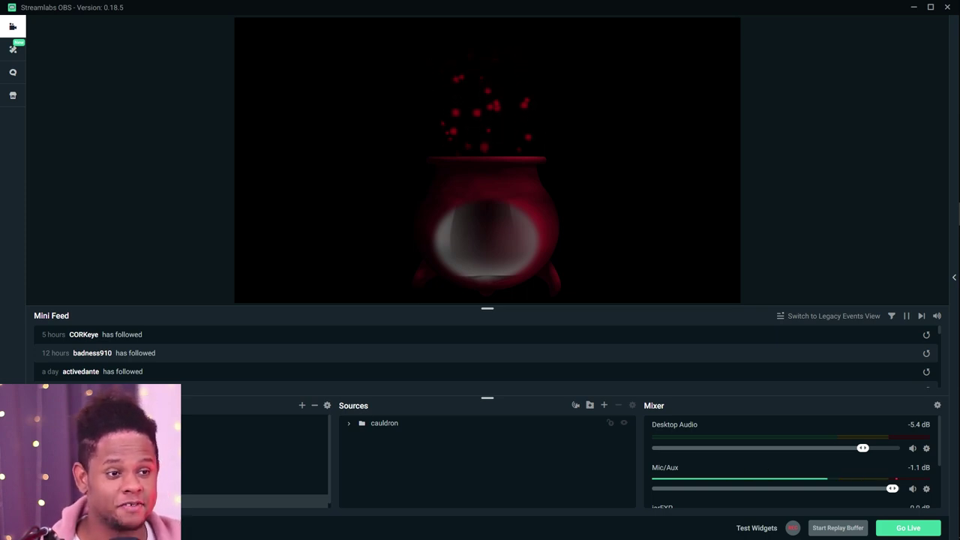
- Expand the cauldron folder in Sources and select its jarEXP source
left_click(348, 423)
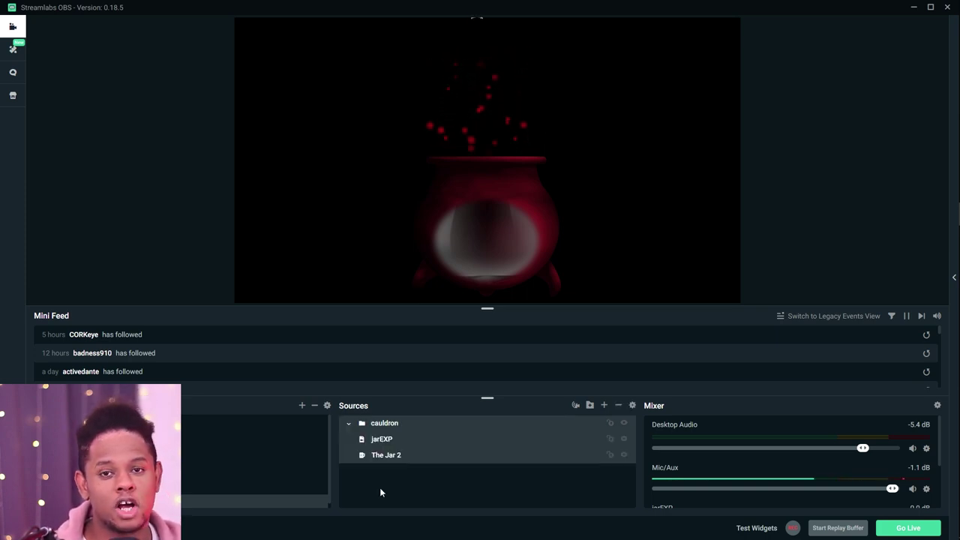
left_click(383, 443)
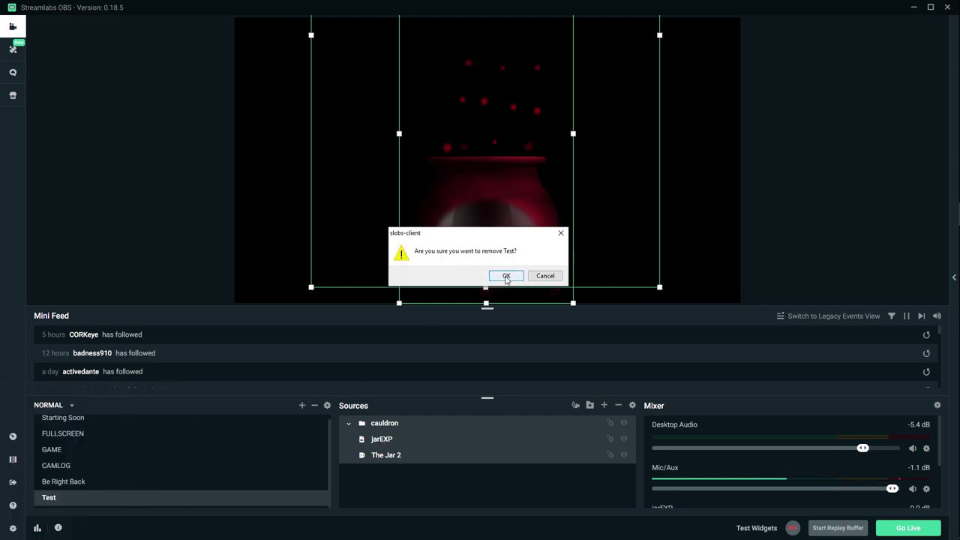
- Remove the Test scene and add a new empty scene named JAR
left_click(506, 277)
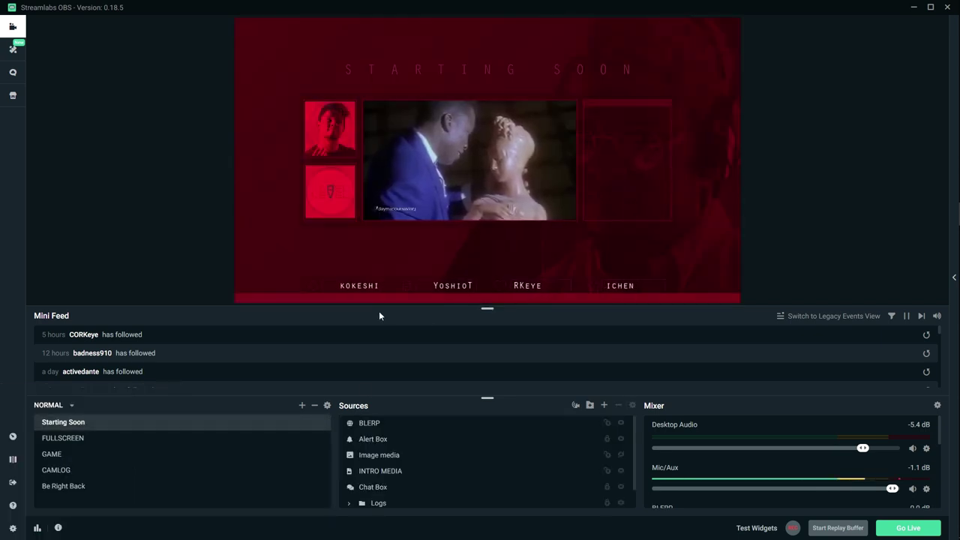
left_click(303, 411)
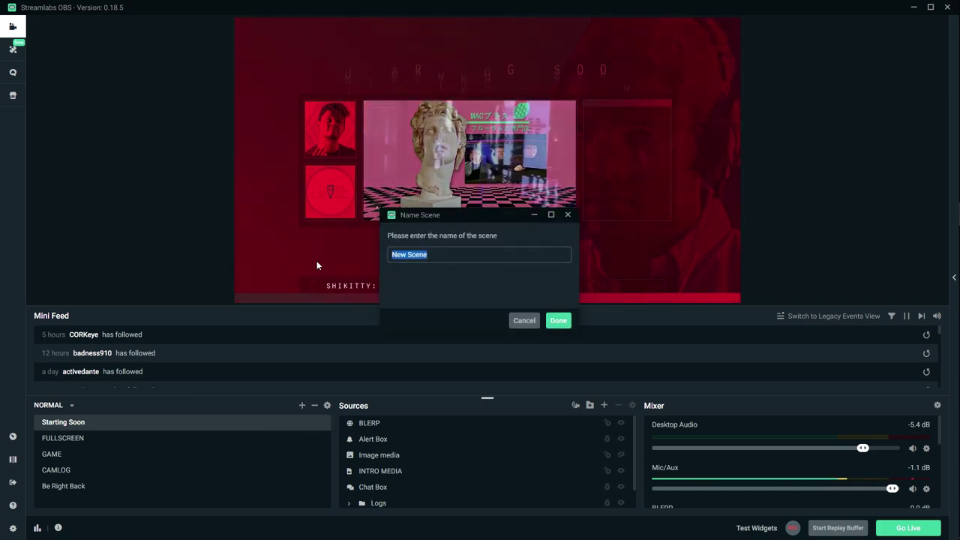
type("JA")
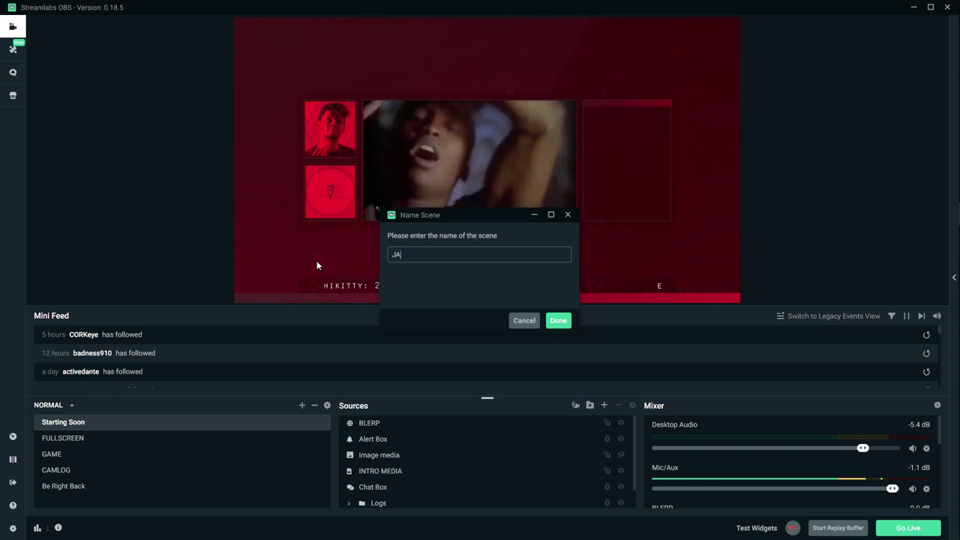
type("R")
left_click(558, 320)
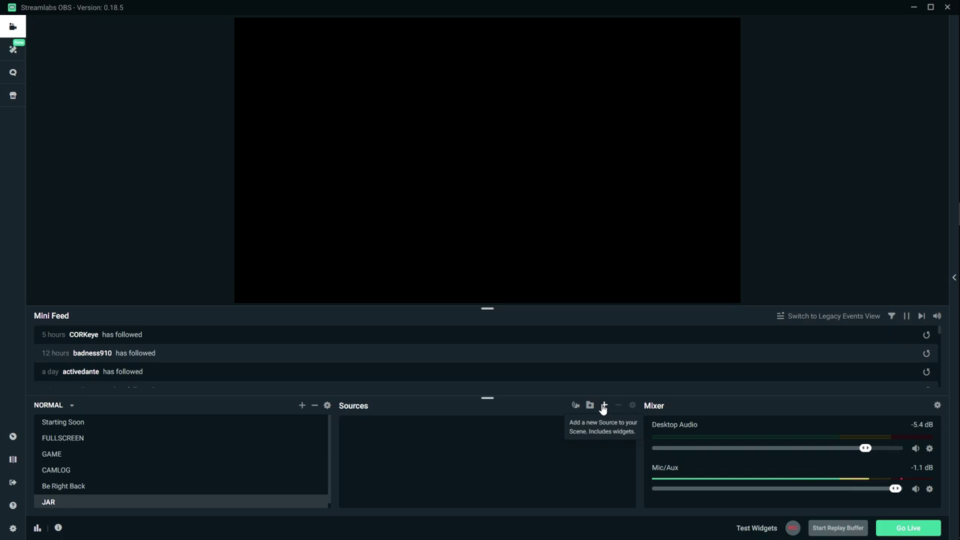
- Add The Jar tip widget to the JAR scene as a source named The Jar
left_click(603, 405)
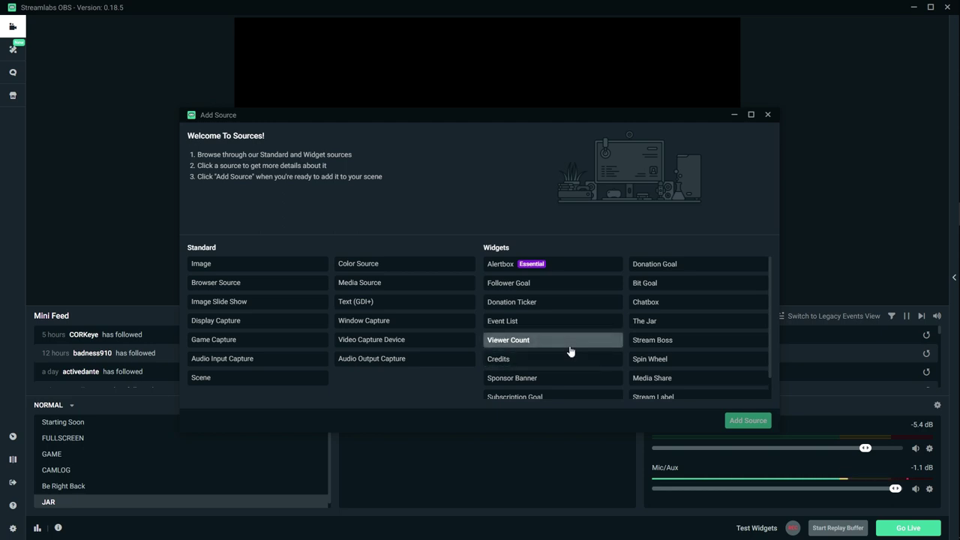
left_click(651, 322)
left_click(736, 420)
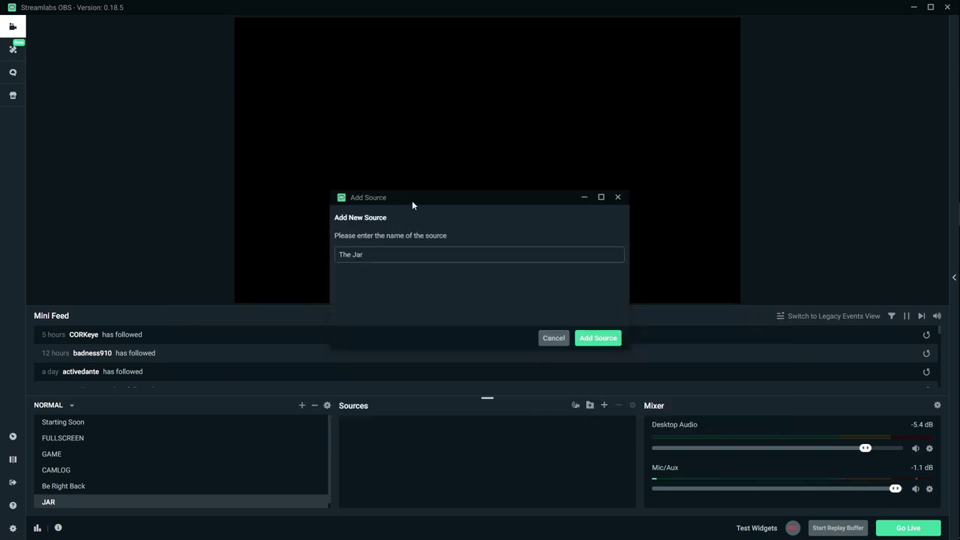
left_click(597, 339)
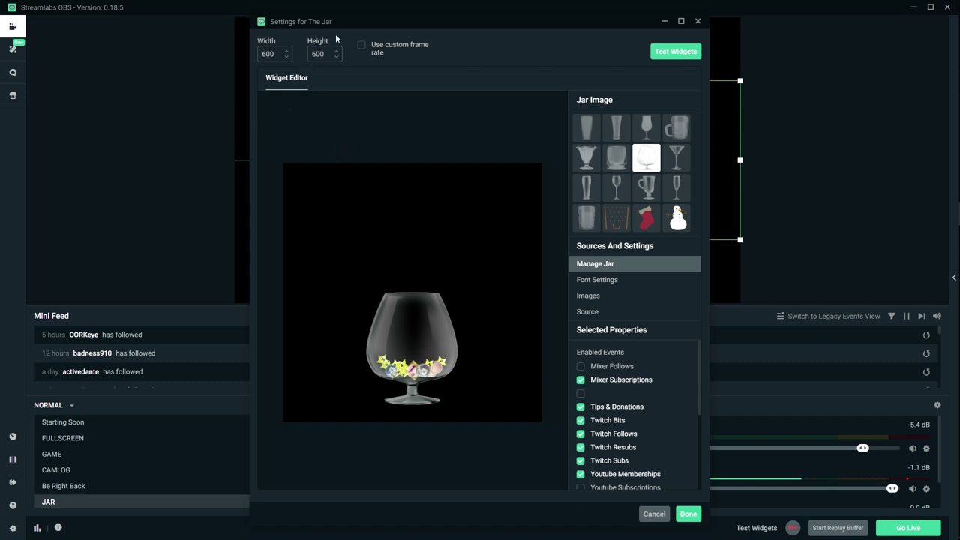
- Set the jar widget's height to 1000 and move it near the canvas centre
left_click_drag(342, 33, 308, 86)
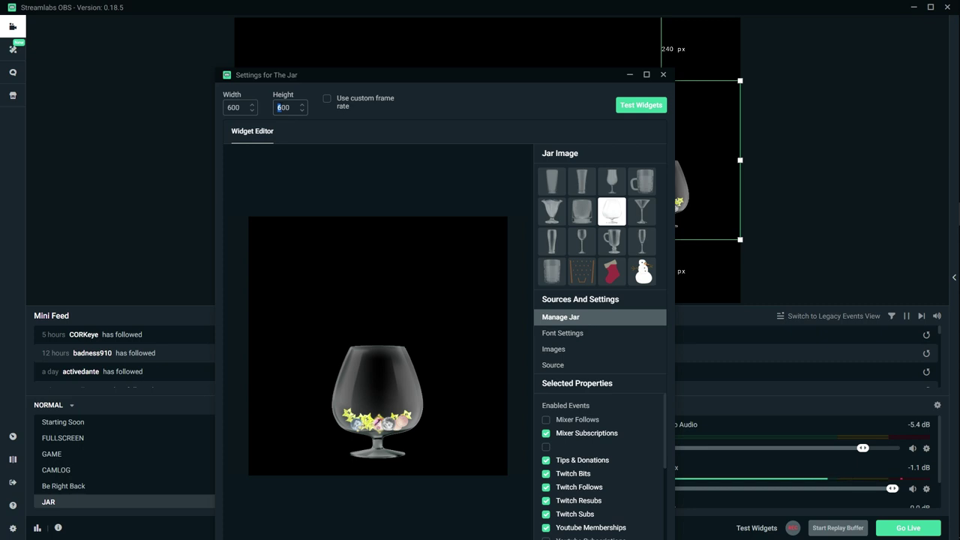
type("10")
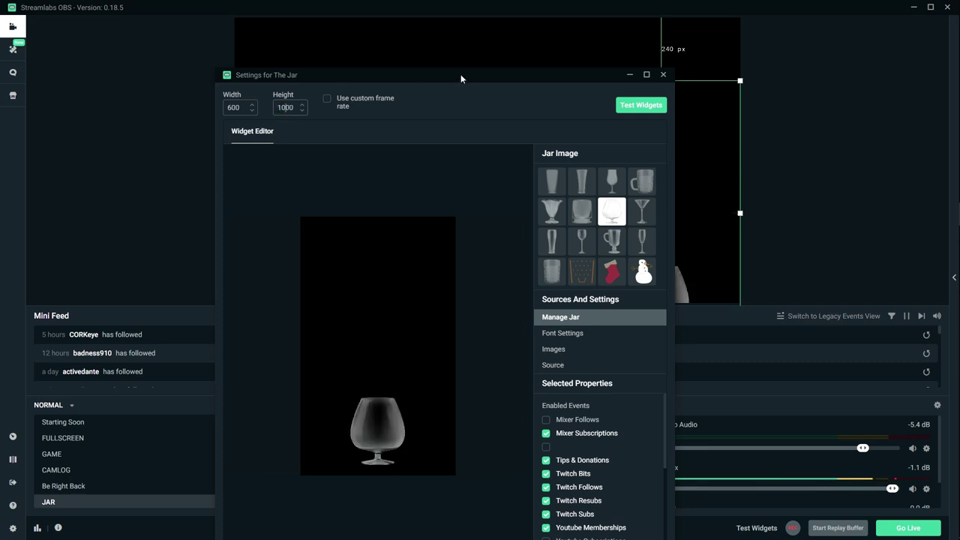
left_click_drag(462, 78, 461, 50)
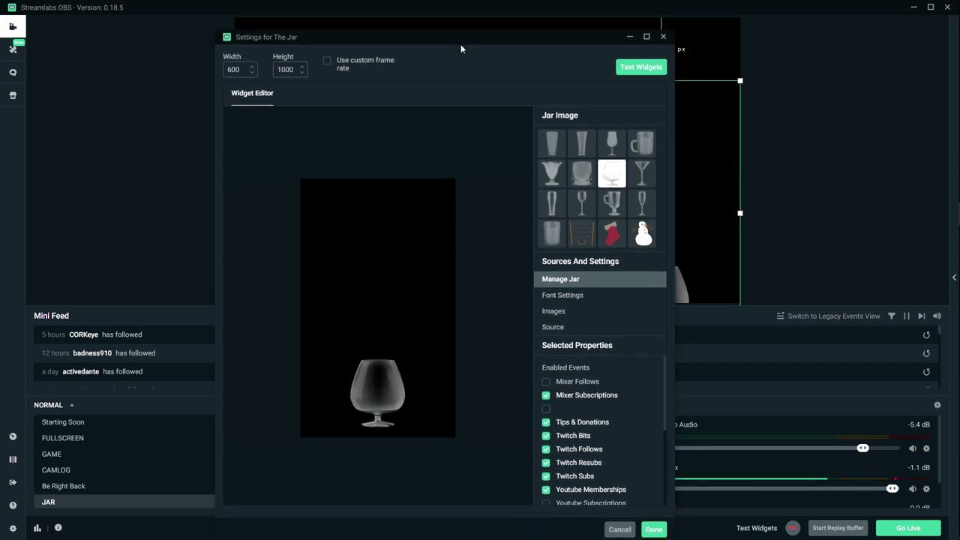
left_click(653, 530)
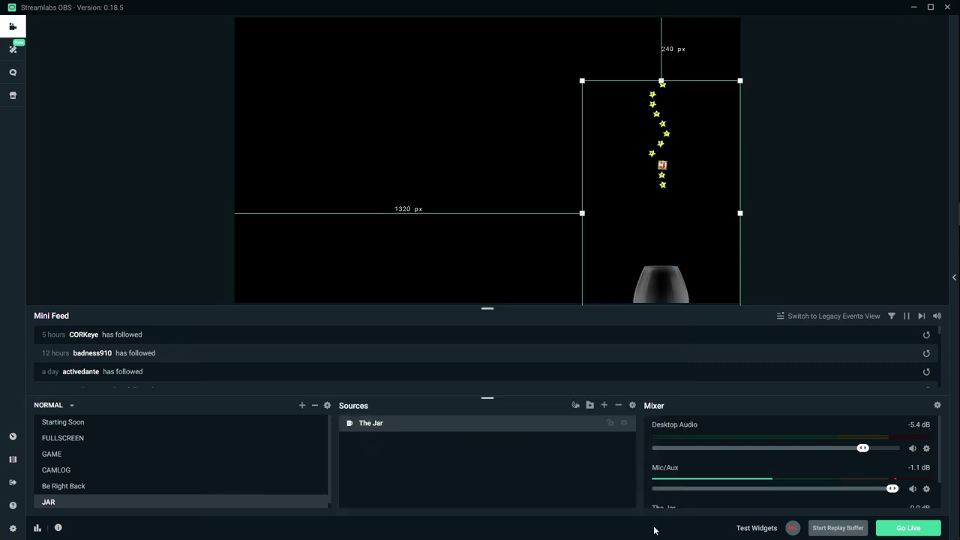
left_click_drag(623, 206, 614, 175)
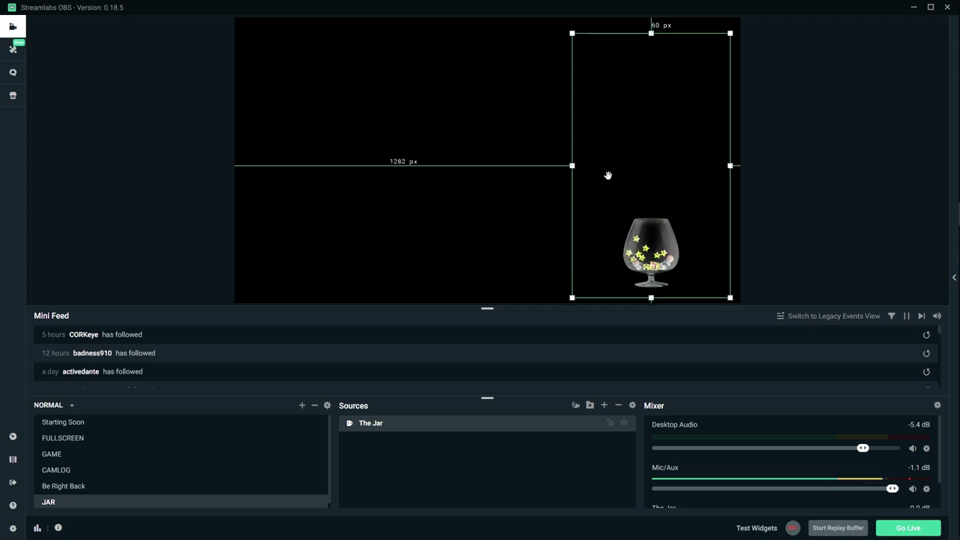
left_click_drag(614, 233, 487, 221)
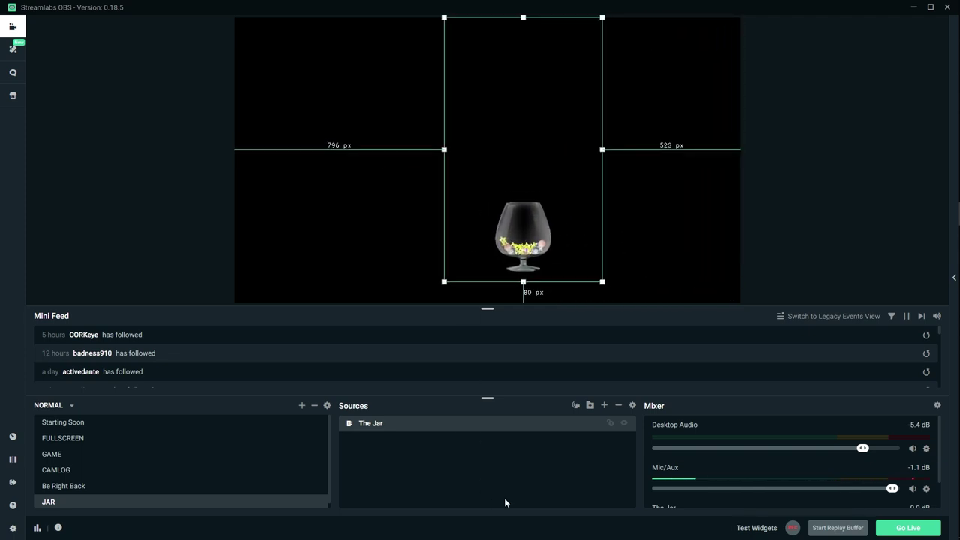
- Add a new media source named Cauldron playing CauldronEXP.mov
left_click(604, 405)
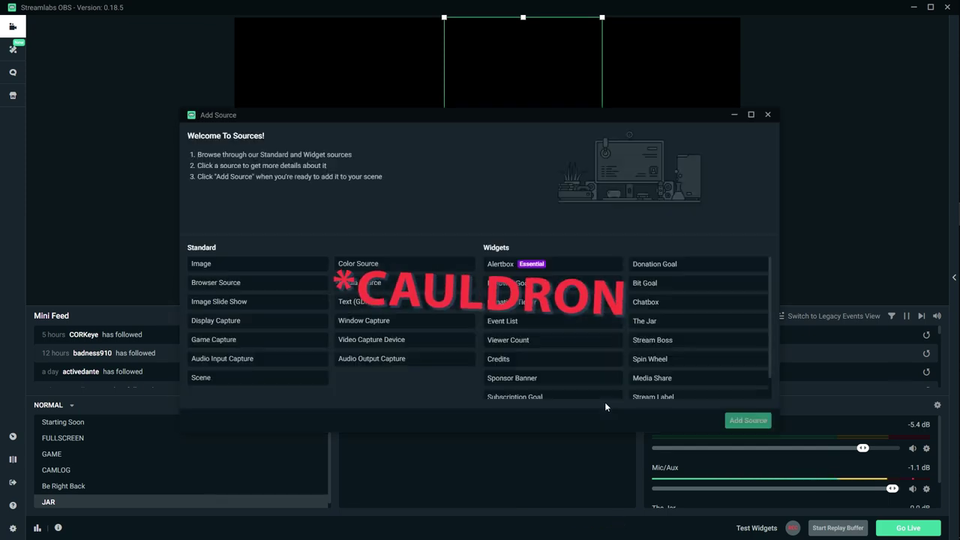
left_click(346, 290)
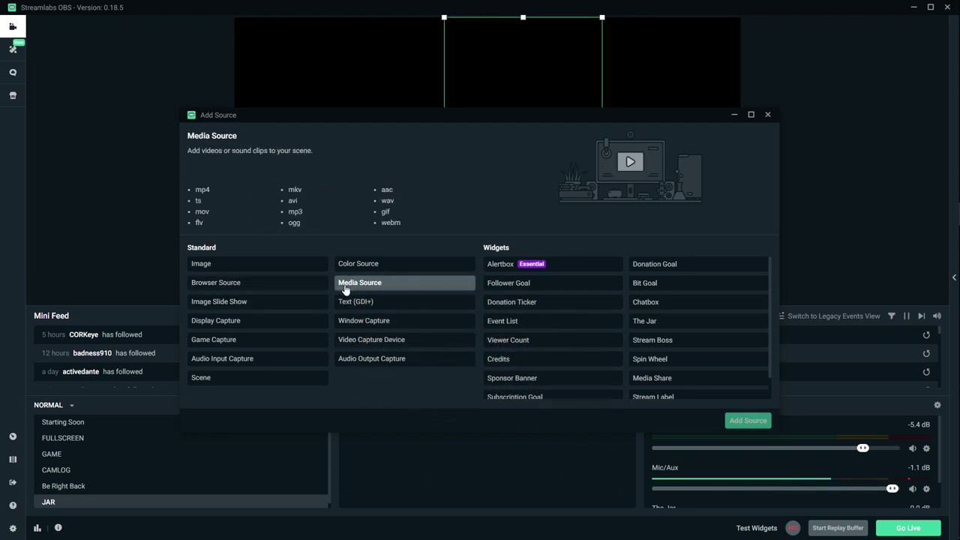
double_click(345, 290)
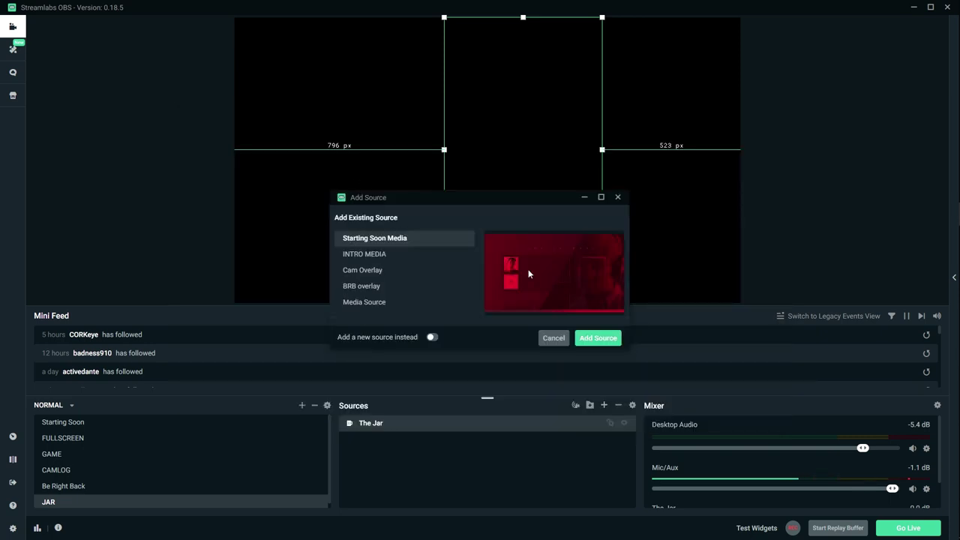
left_click(433, 338)
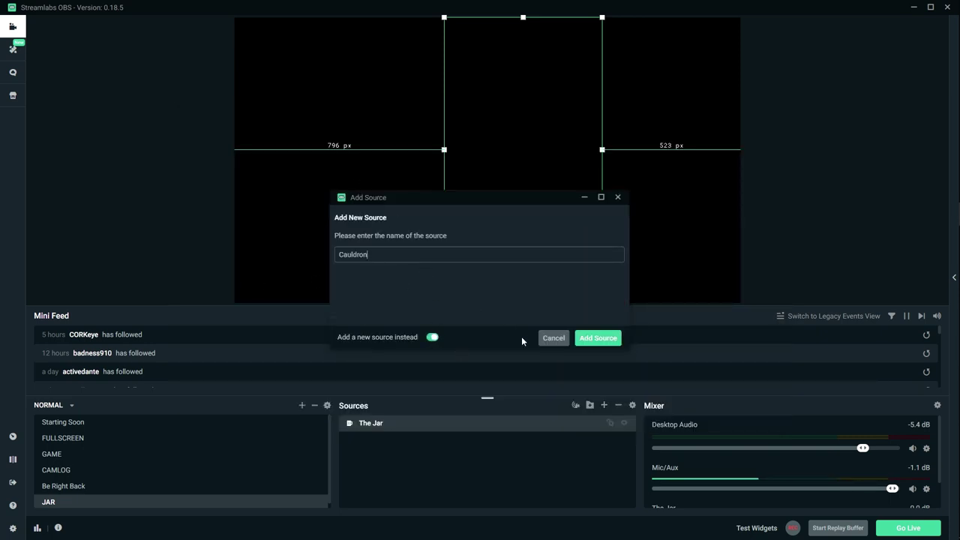
left_click(587, 339)
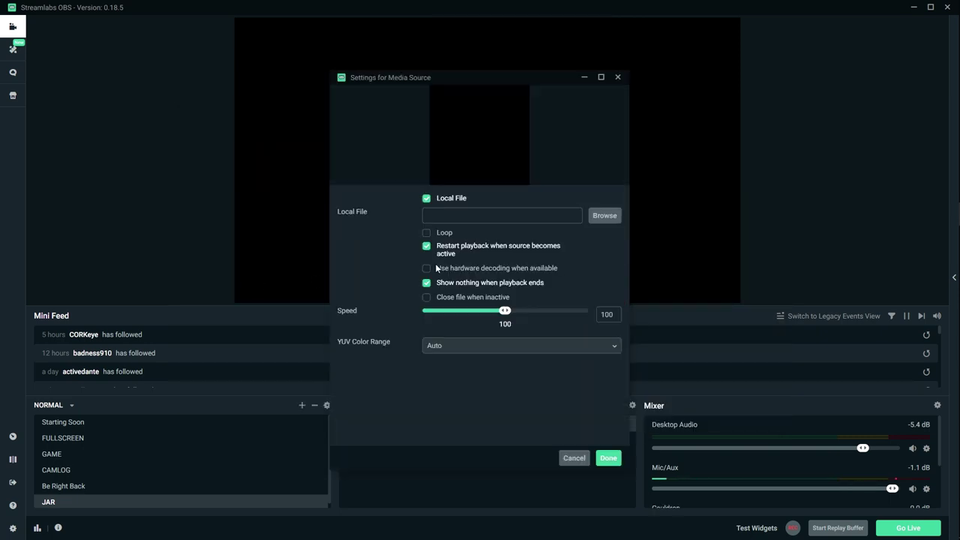
left_click(604, 216)
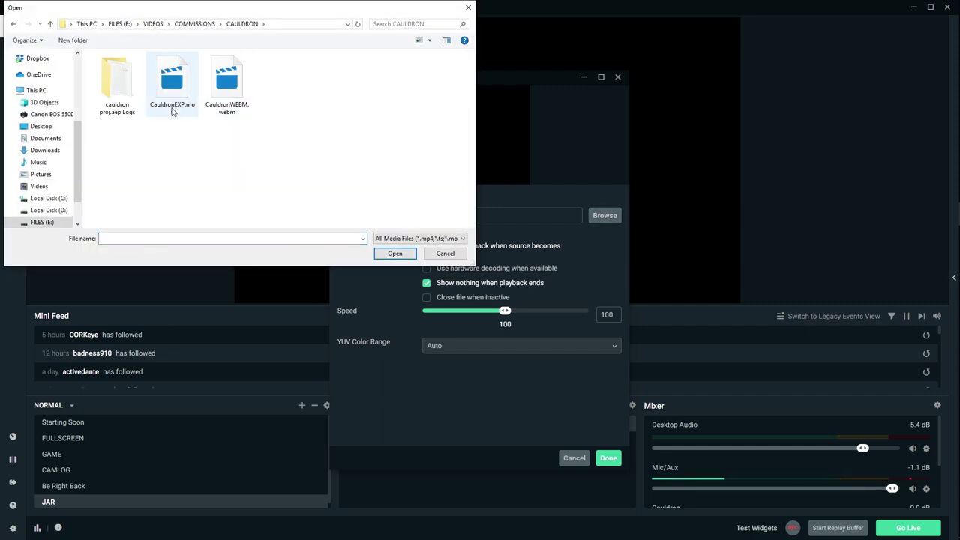
left_click(172, 111)
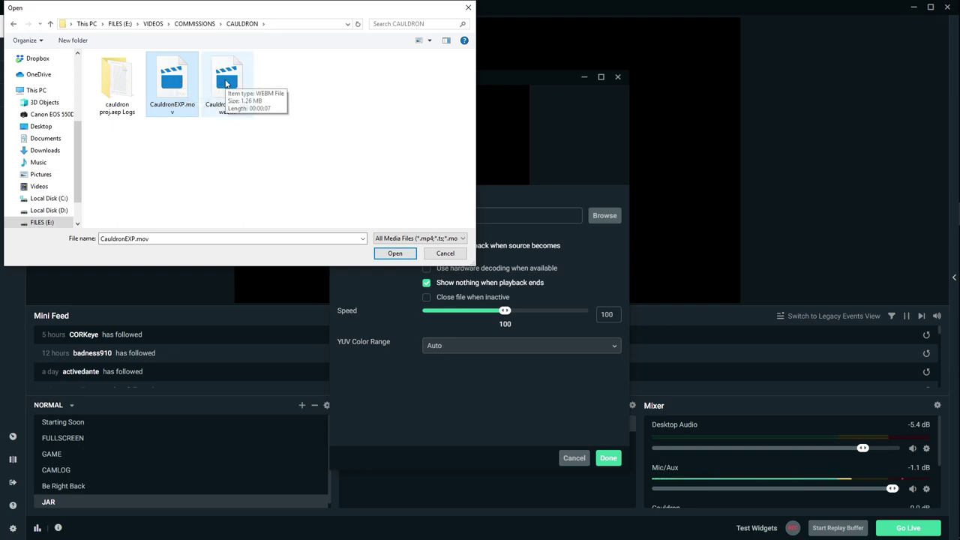
left_click(394, 255)
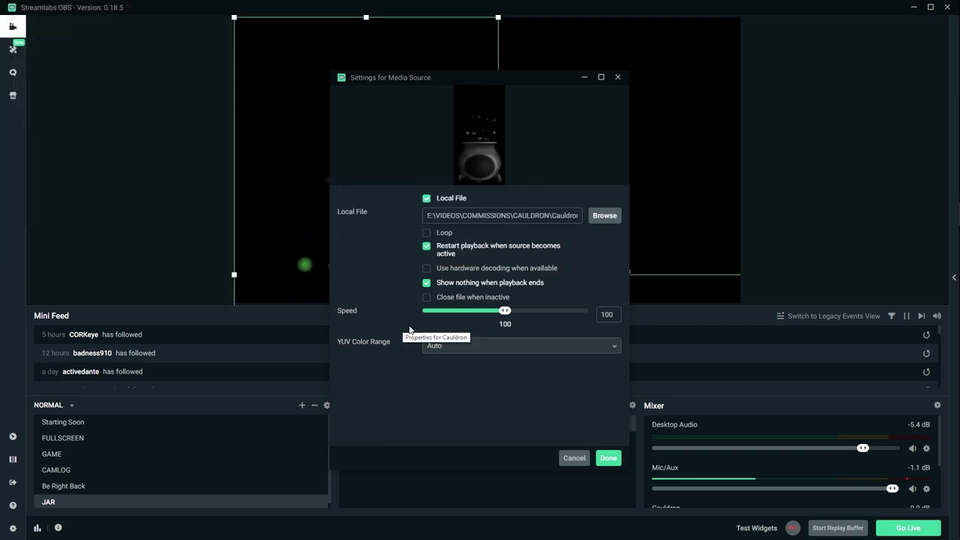
- Turn on Loop for the Cauldron media source and confirm its settings
left_click_drag(411, 80, 596, 67)
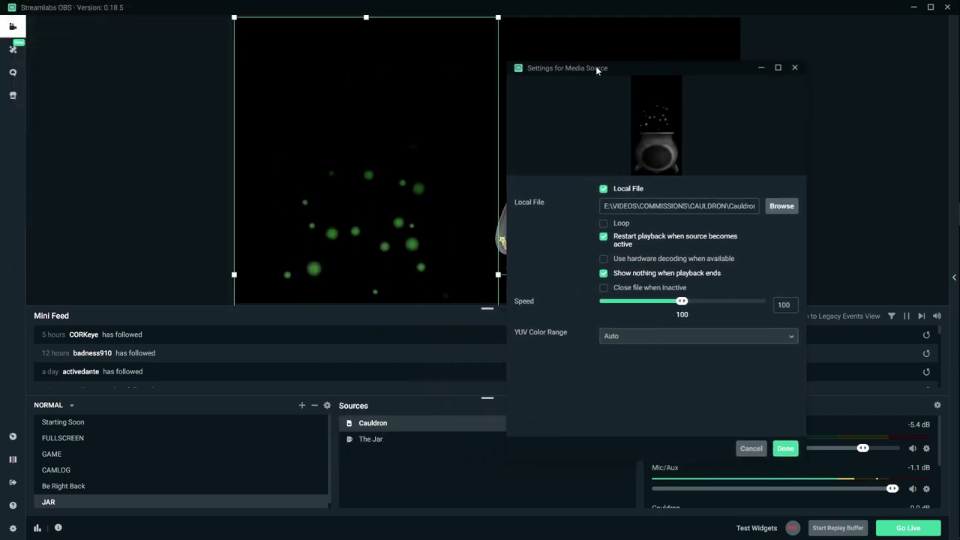
left_click(604, 224)
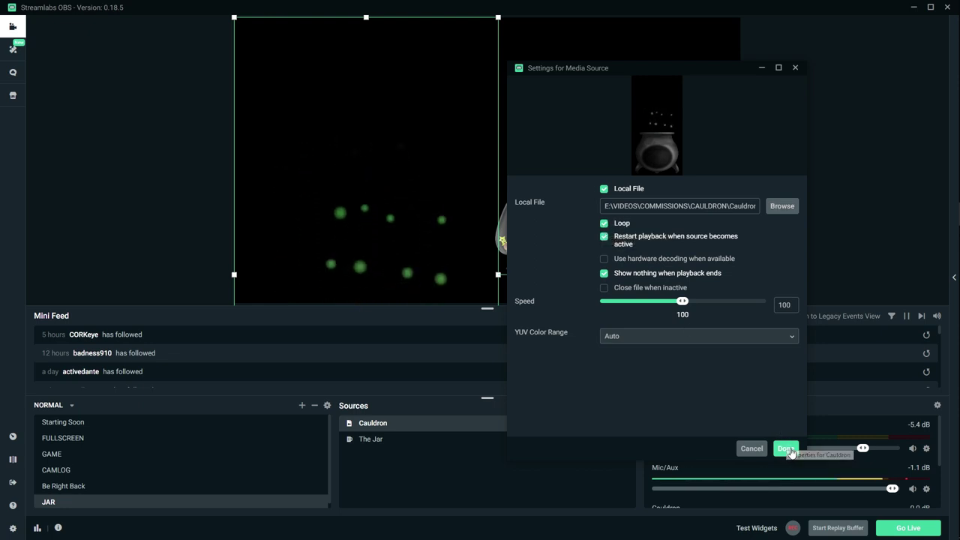
left_click(786, 449)
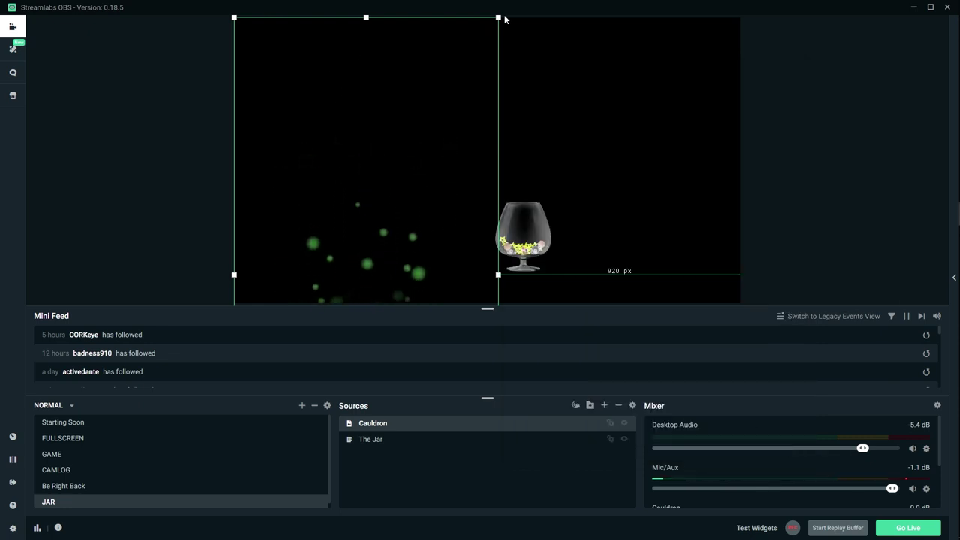
- Scale down the Cauldron video and resize The Jar so it fits inside the cauldron's belly
left_click_drag(498, 16, 490, 159)
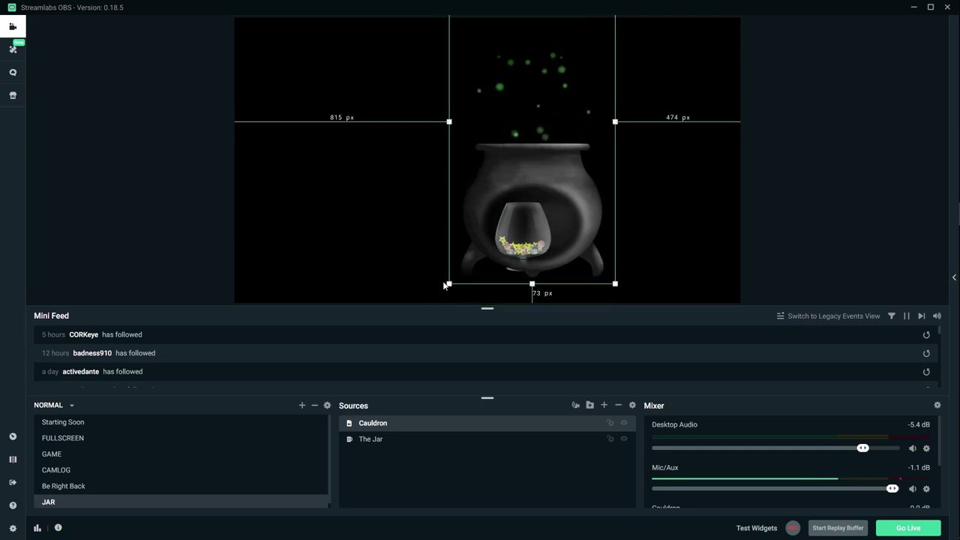
left_click_drag(448, 285, 511, 242)
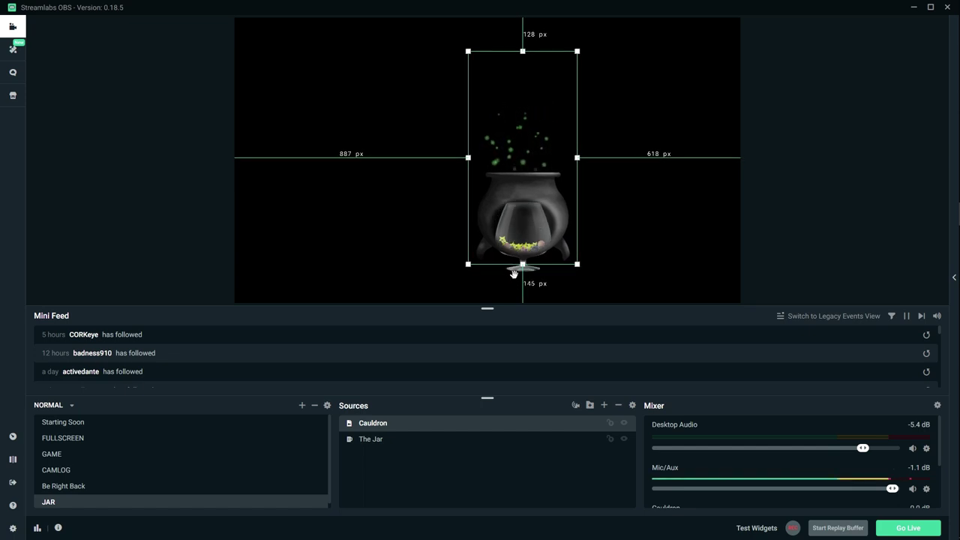
left_click(514, 274)
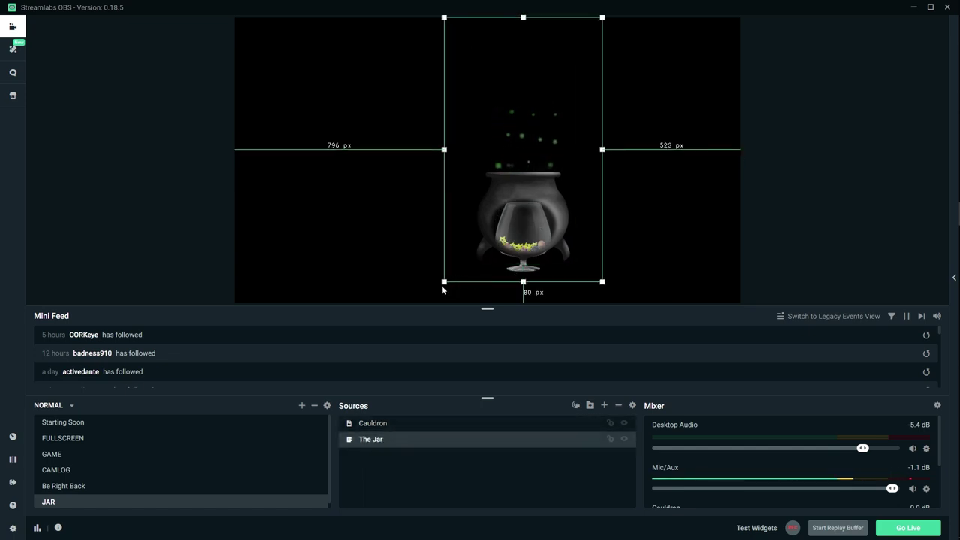
mouse_move(444, 280)
left_mouse_down()
mouse_move(439, 289)
mouse_move(441, 280)
left_mouse_up()
left_click_drag(503, 256, 500, 254)
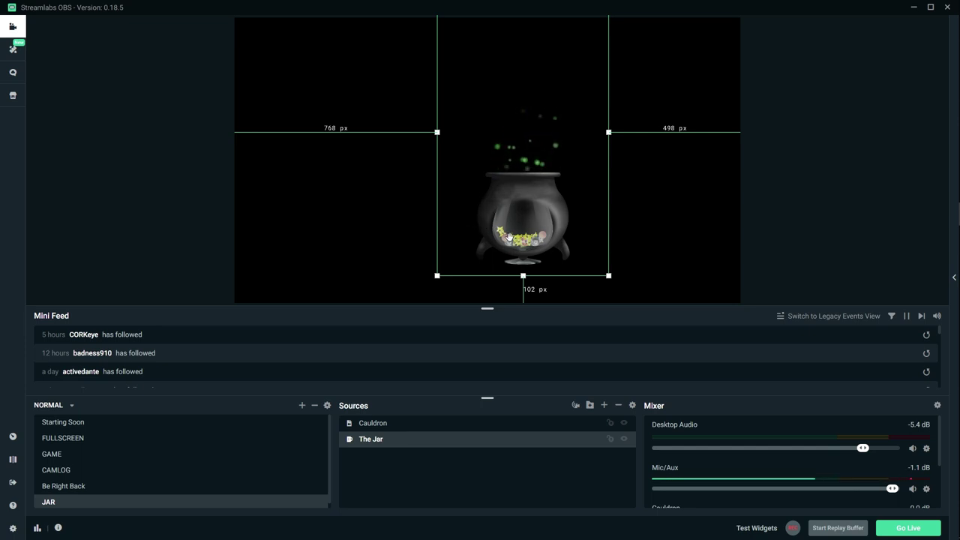
left_click_drag(443, 287, 489, 267)
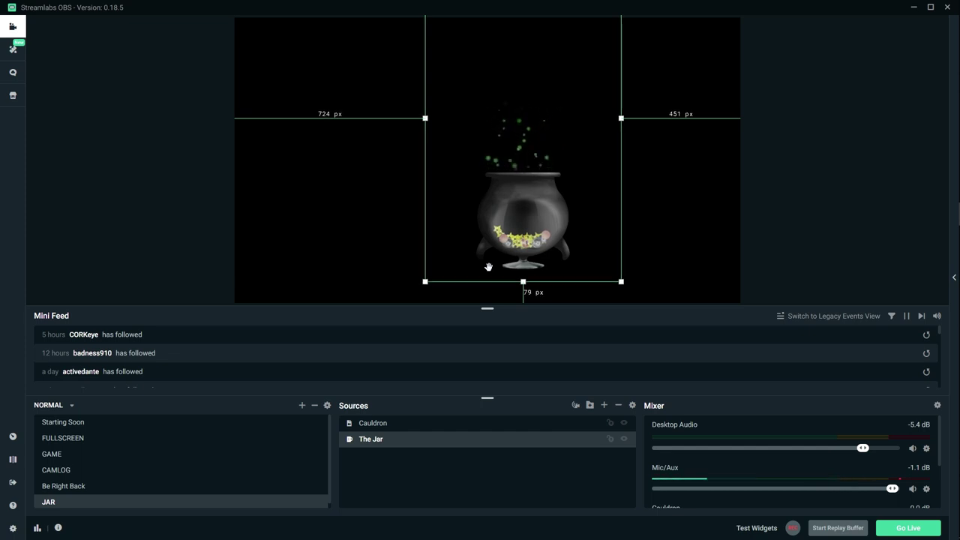
left_click_drag(425, 282, 427, 280)
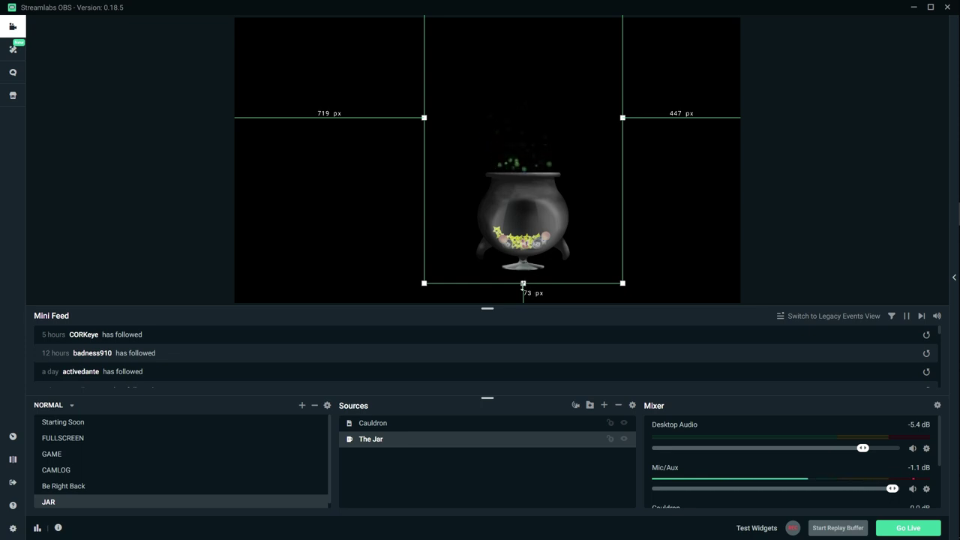
left_click_drag(522, 283, 527, 255)
- Select both the Cauldron and The Jar sources and start a new group for them
left_click(312, 235)
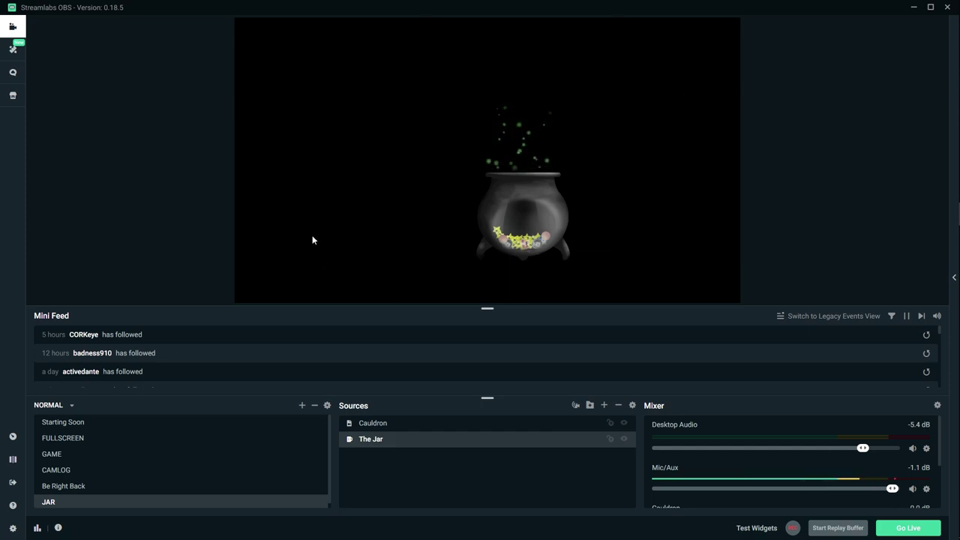
left_click(379, 424)
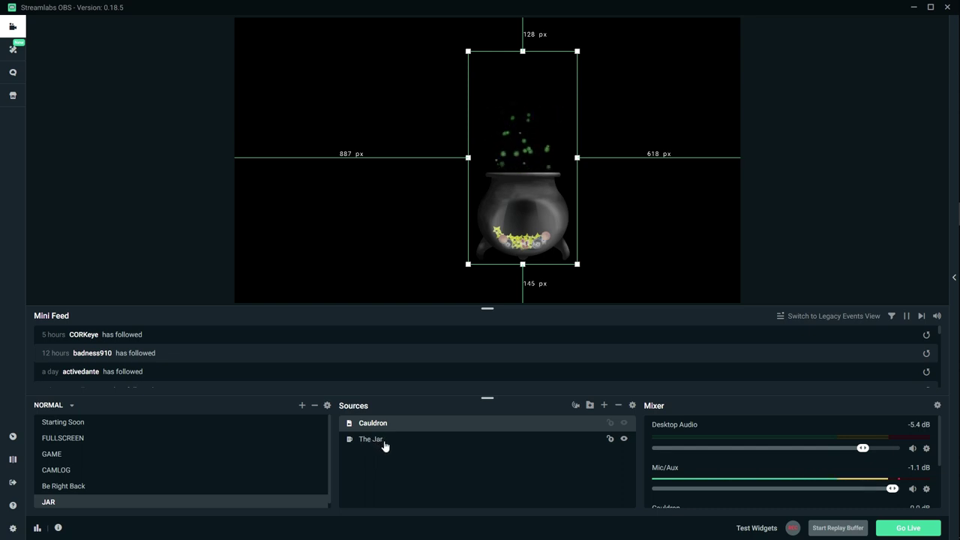
left_click(384, 445, "ctrl")
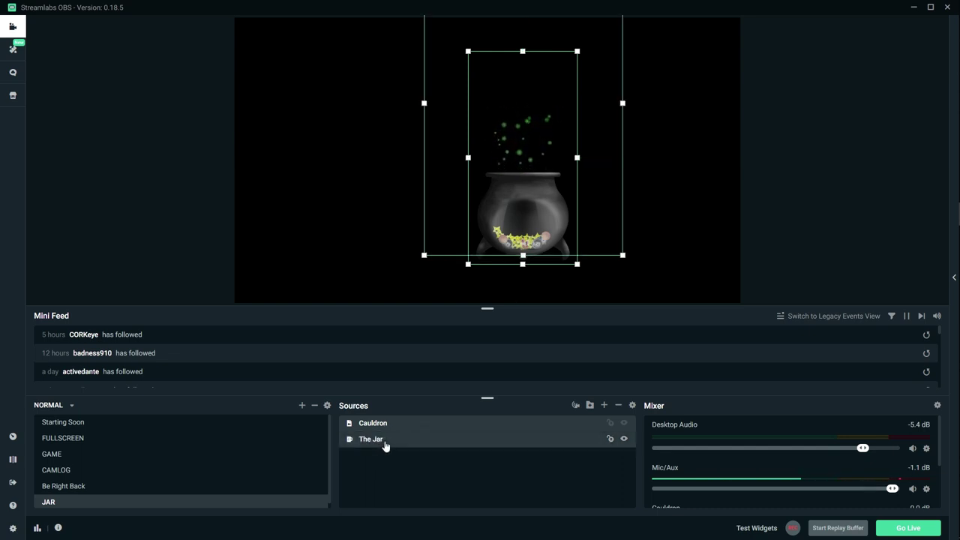
left_click(590, 406)
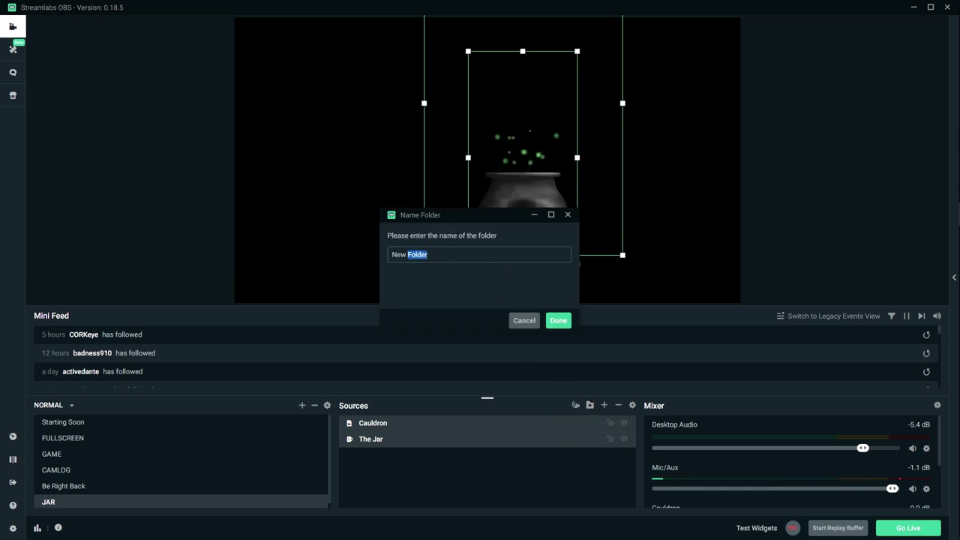
- Name the group Cauldron, shift it slightly right and down, and expand it
type("Cauldron")
key("Return")
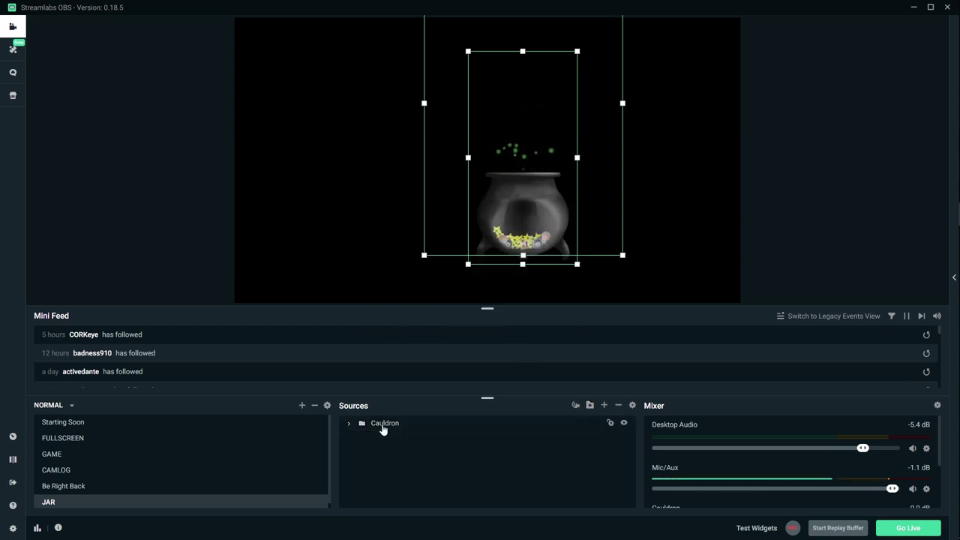
left_click(347, 436)
left_click(388, 426)
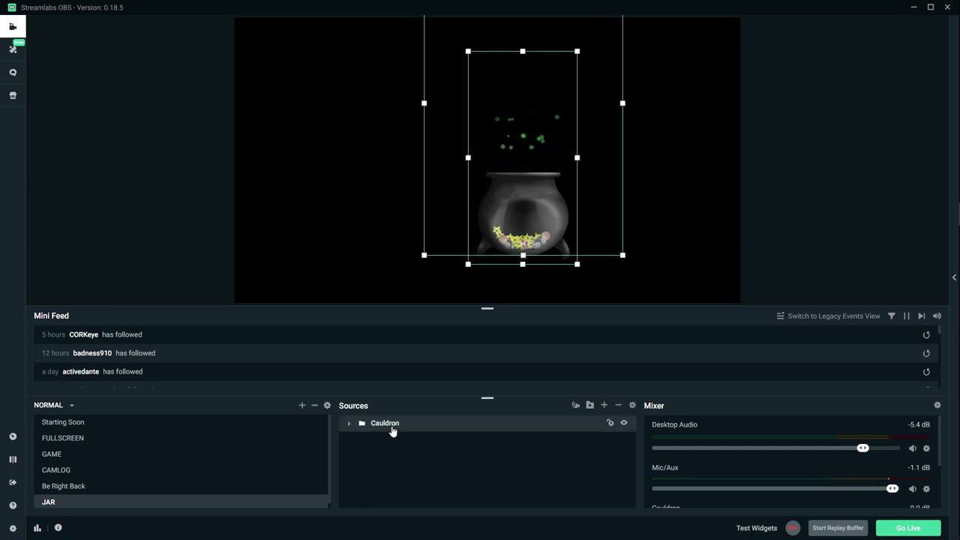
left_click_drag(517, 172, 485, 208)
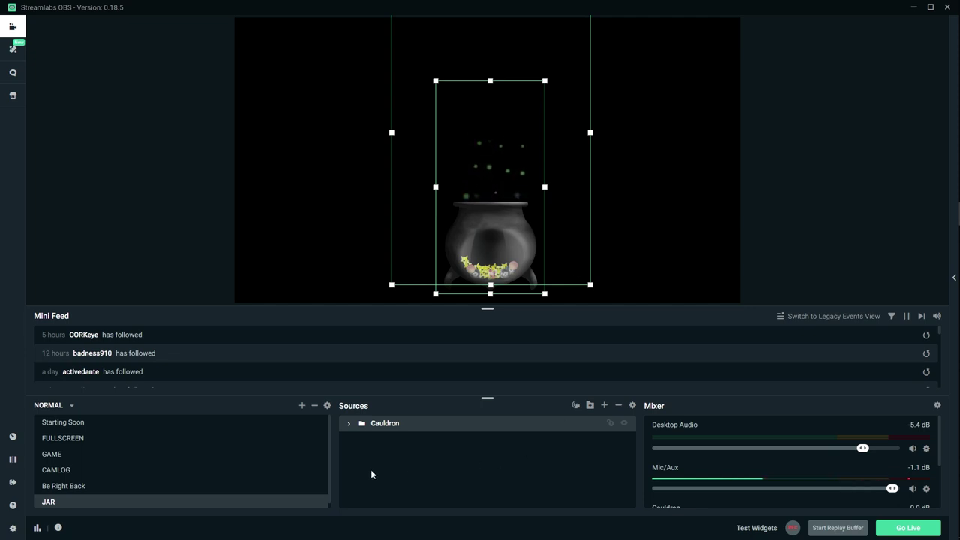
left_click(349, 424)
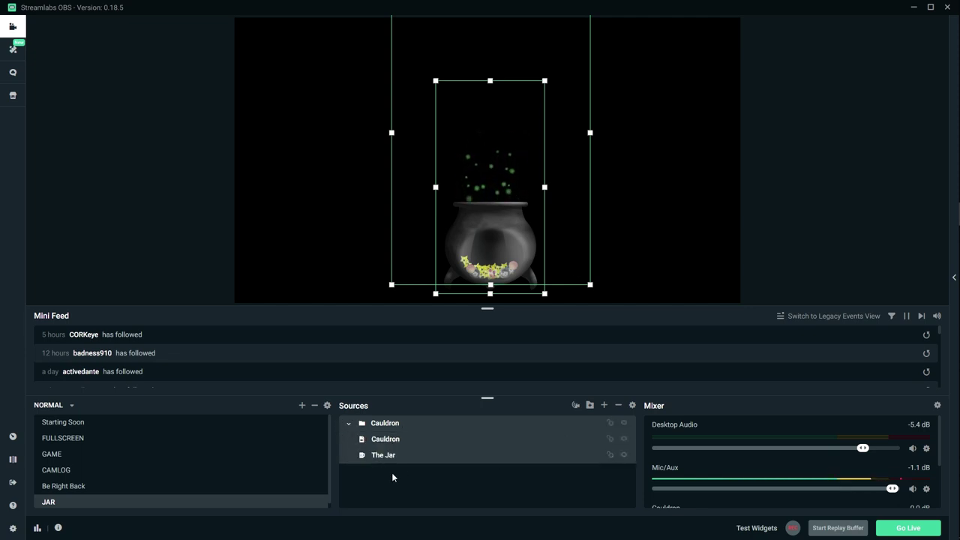
- Add a Color Correction filter to the Cauldron source from its Filters window
left_click(386, 439)
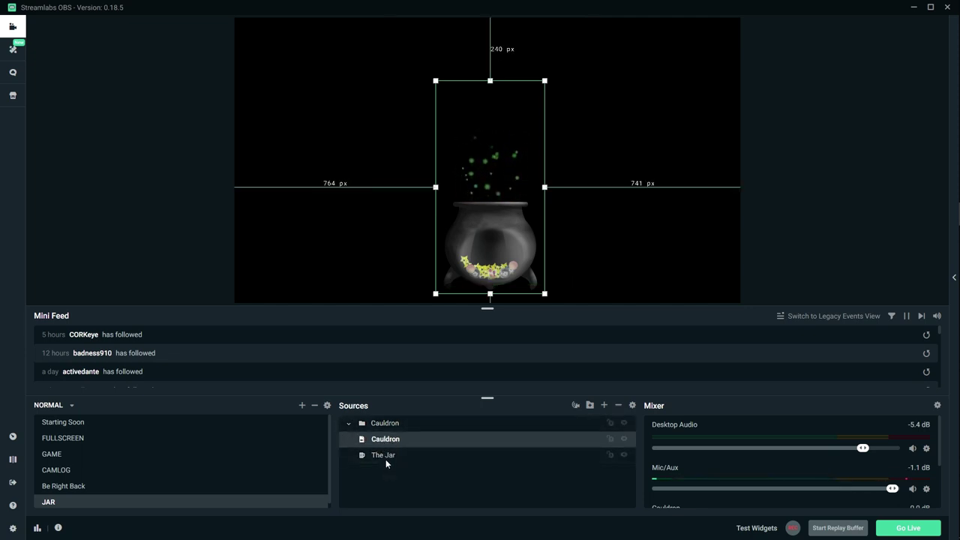
right_click(385, 440)
left_click(422, 320)
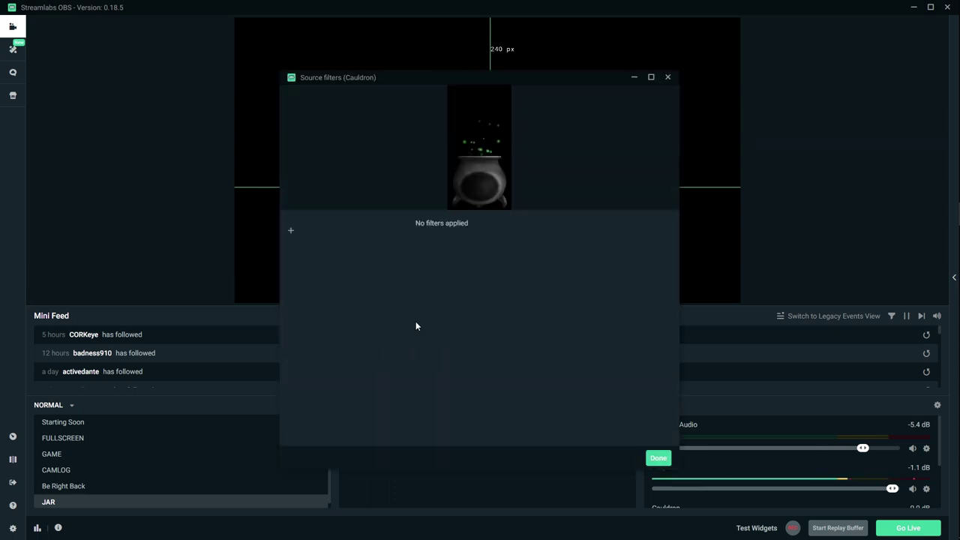
left_click(291, 230)
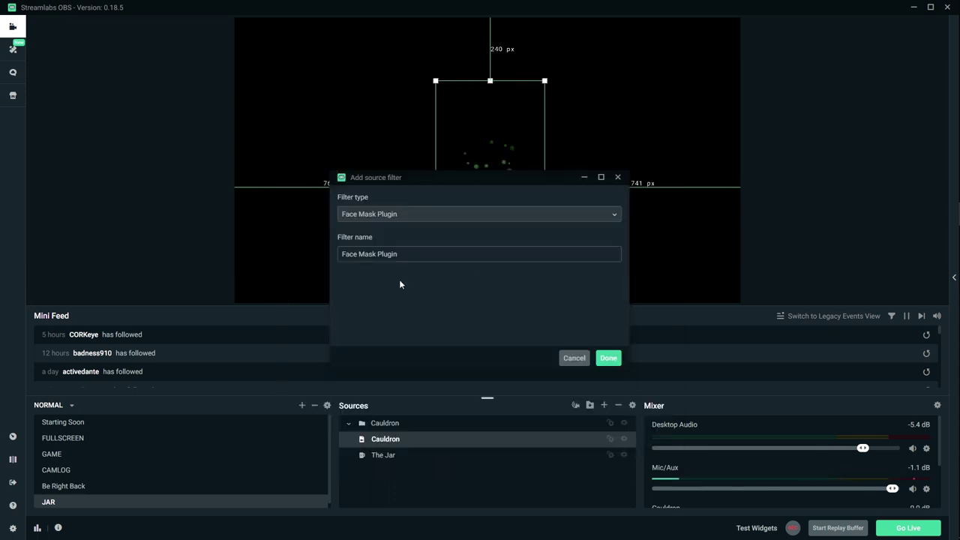
left_click(399, 215)
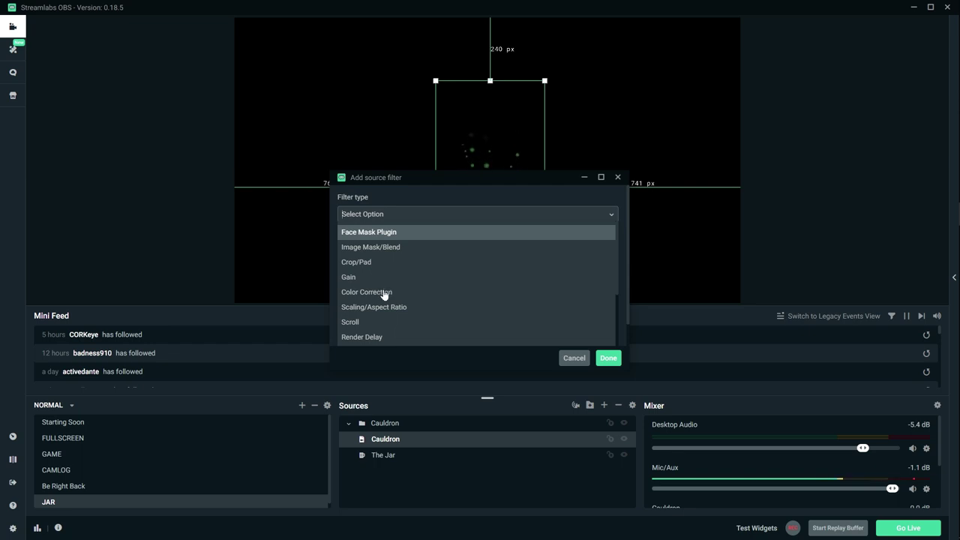
left_click(385, 292)
left_click(608, 357)
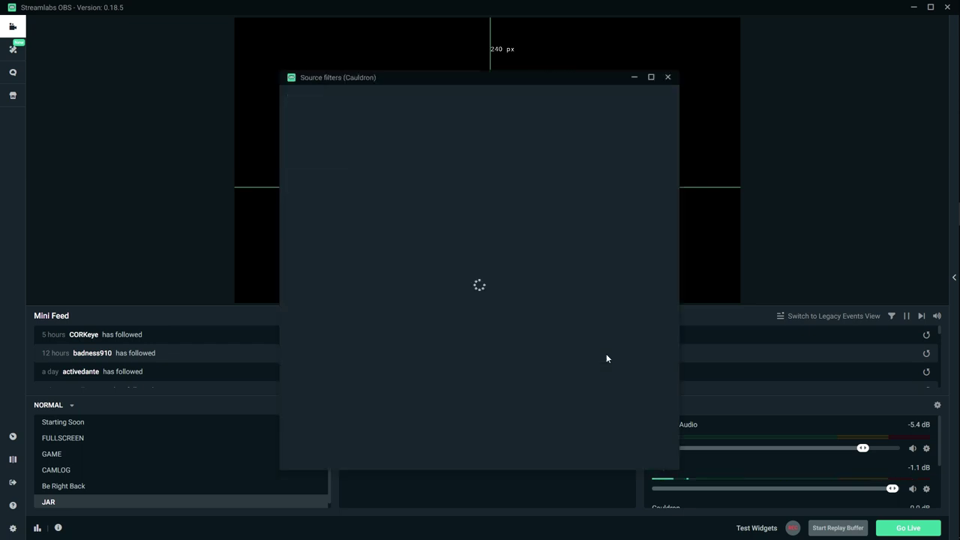
- Set the Cauldron's Color Correction hue shift to 127.47 and saturation to 1.62
left_click_drag(474, 81, 216, 43)
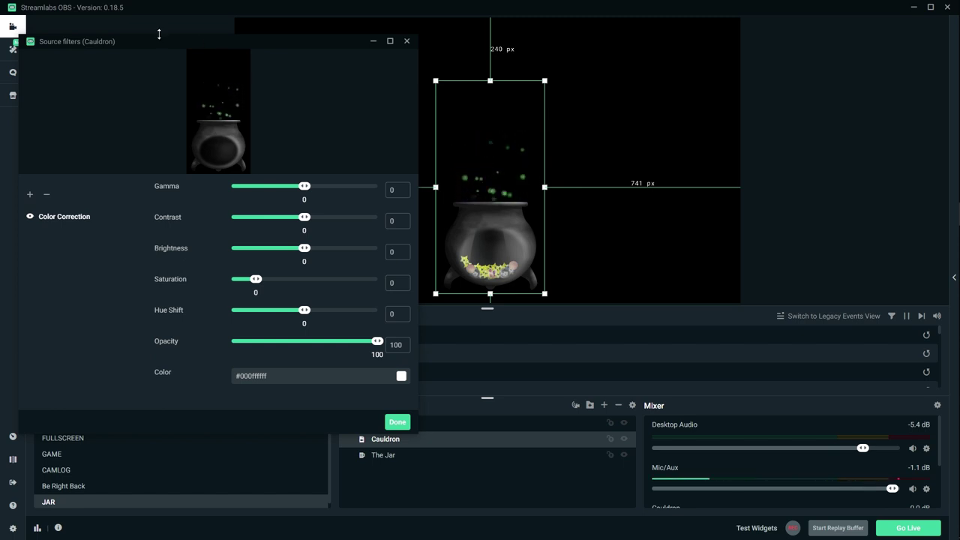
left_click_drag(309, 309, 229, 318)
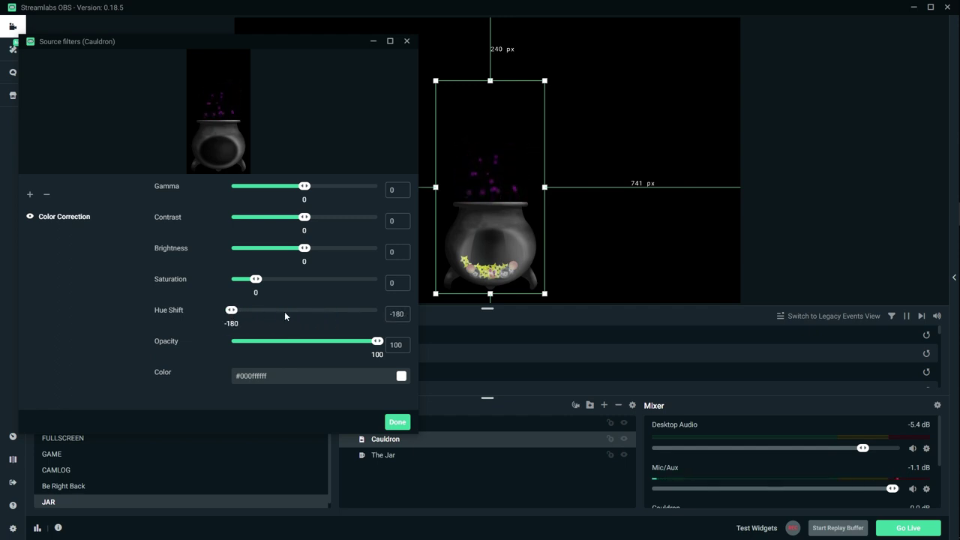
left_click(370, 311)
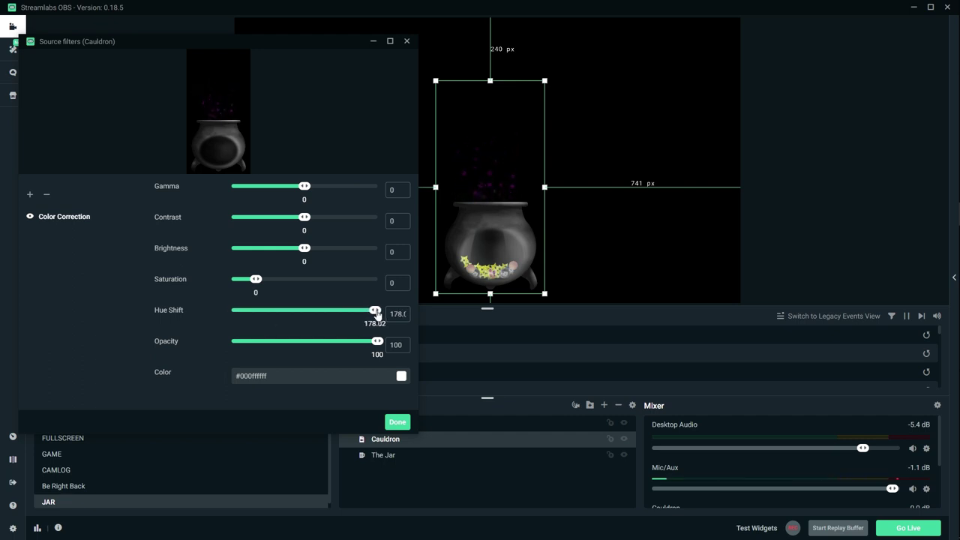
left_click_drag(366, 313, 356, 314)
left_click_drag(256, 282, 374, 291)
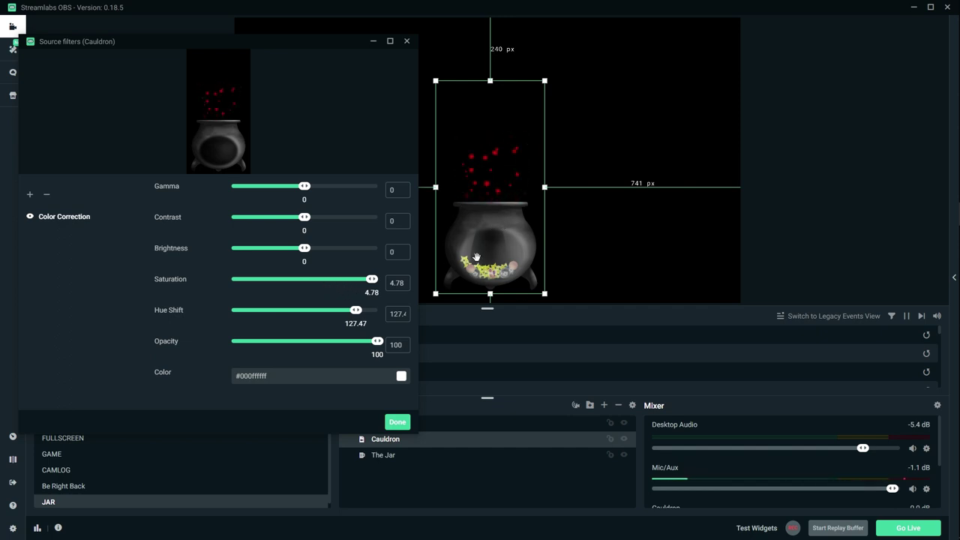
left_click(296, 282)
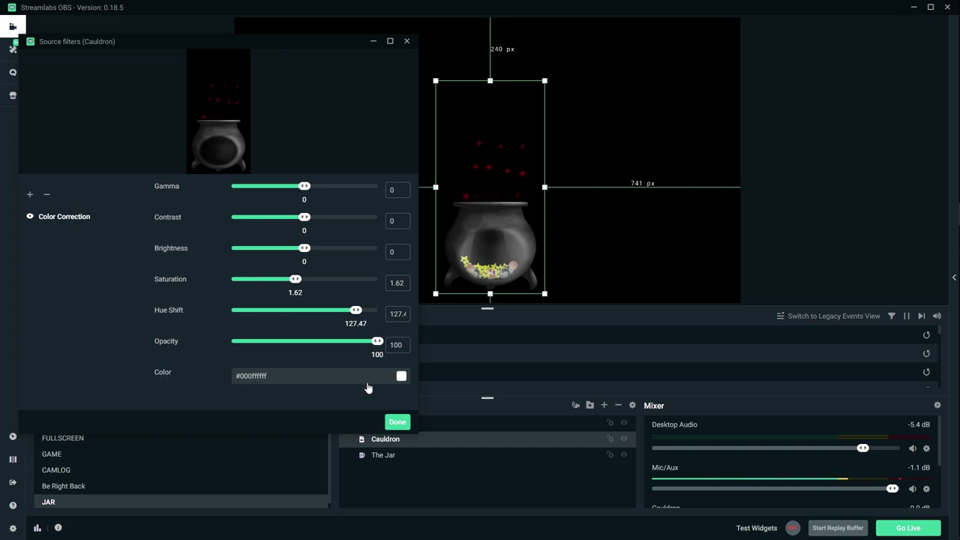
- Pick a saturated pinkish-red tint colour in the Color Correction colour picker
left_click(402, 378)
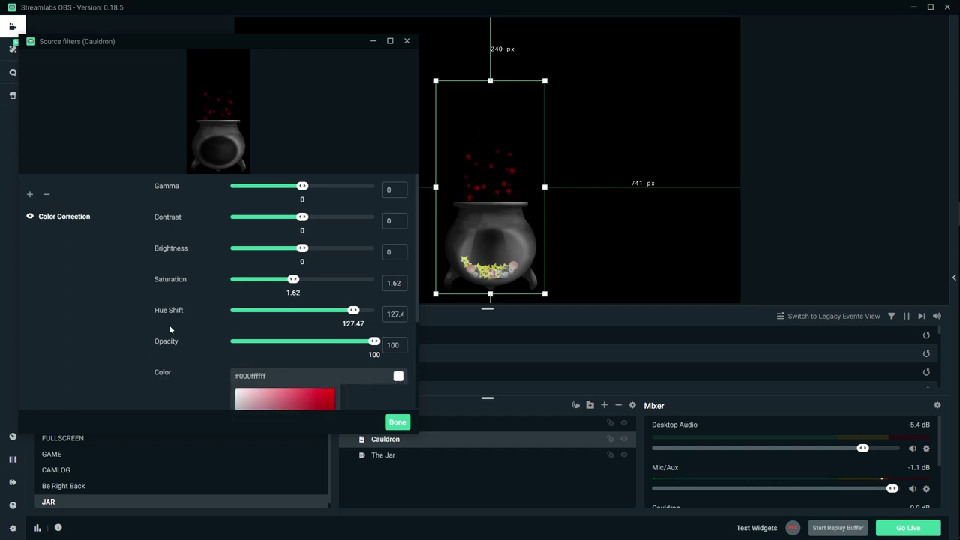
scroll(173, 324, "down", 2)
mouse_move(238, 328)
left_mouse_down()
mouse_move(267, 331)
mouse_move(237, 332)
left_mouse_up()
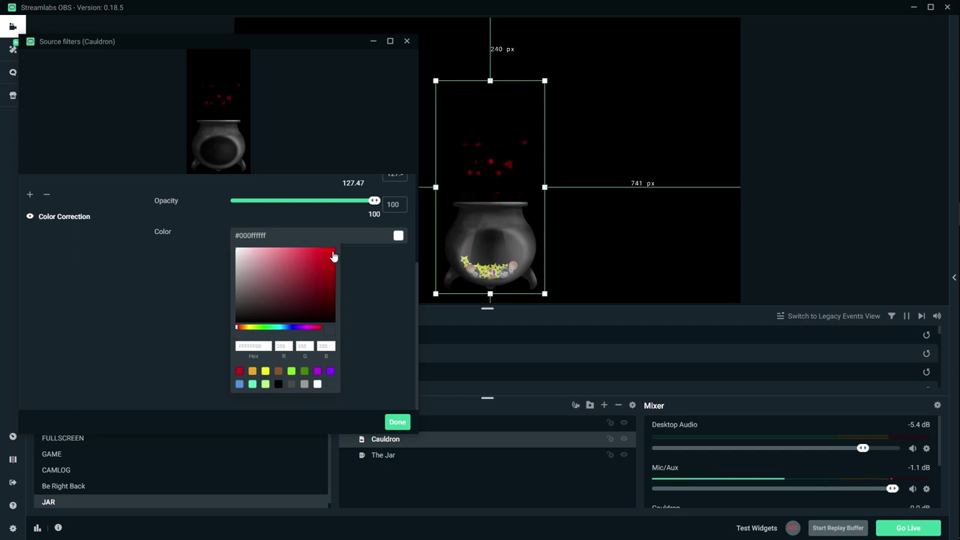
left_click(265, 255)
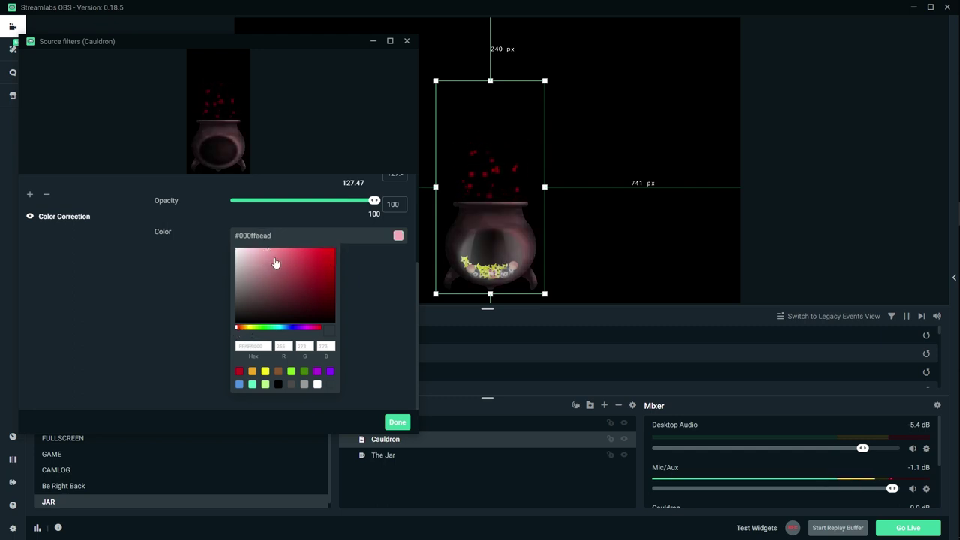
left_click(301, 250)
left_click(302, 247)
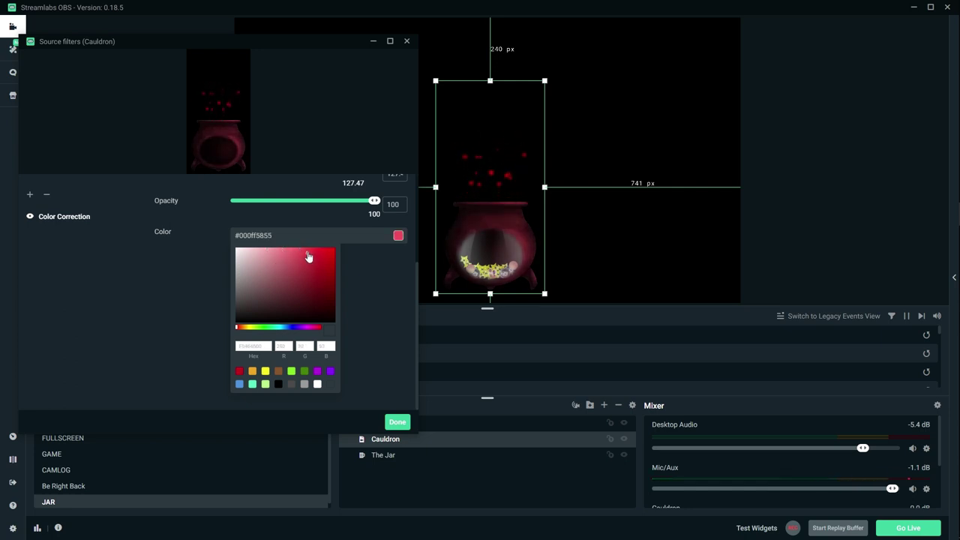
left_click(308, 248)
scroll(171, 337, "up", 1)
scroll(172, 335, "up", 3)
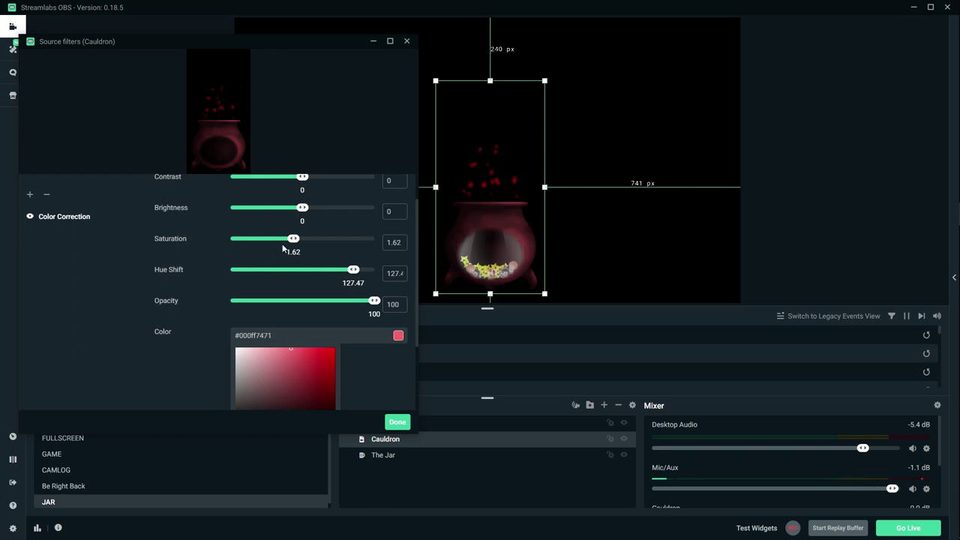
- Set the Cauldron's Color Correction hue shift to -22.27, saturation to -1 and contrast to 0.02
left_click_drag(318, 270, 350, 272)
left_click_drag(294, 238, 338, 237)
left_click_drag(343, 278, 285, 276)
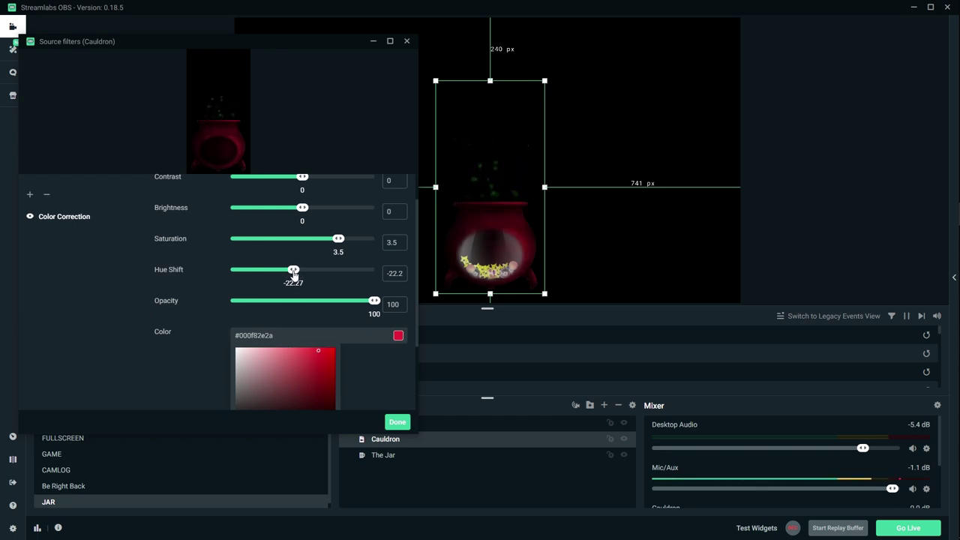
left_click_drag(339, 240, 215, 243)
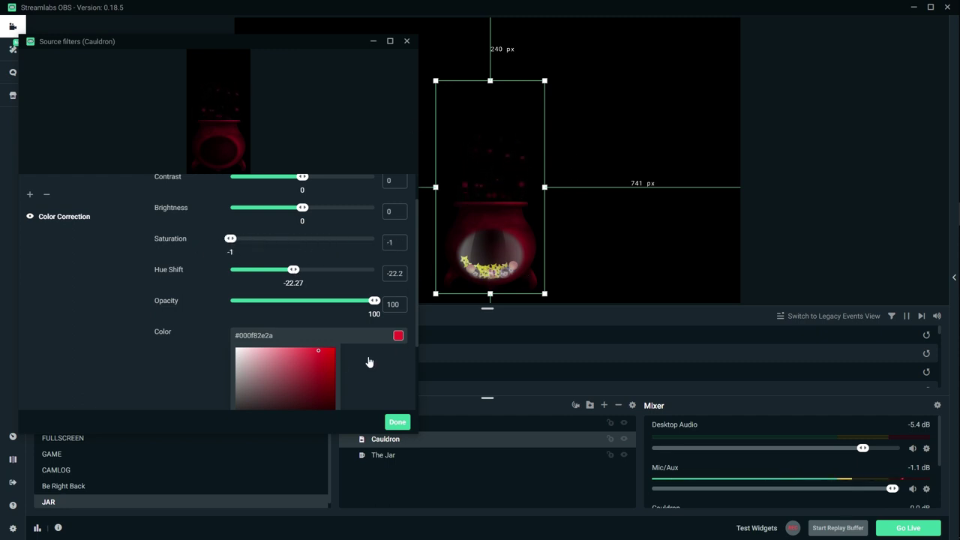
scroll(303, 192, "up", 1)
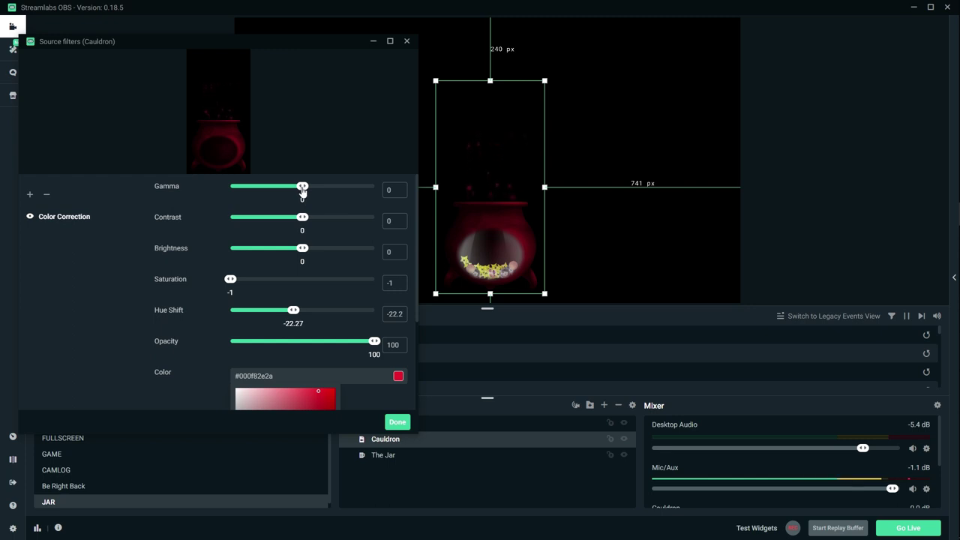
left_click_drag(302, 218, 308, 250)
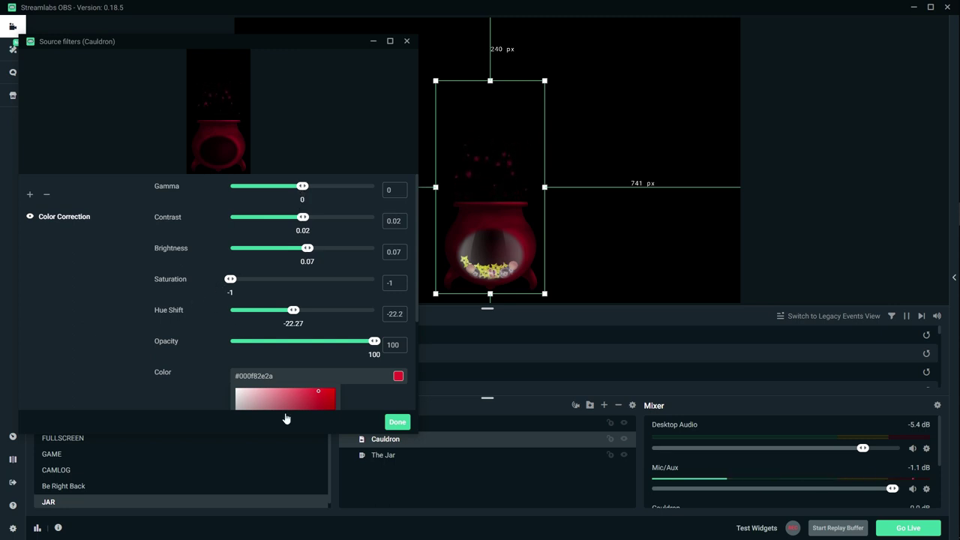
- Close the filter settings, then scale the Cauldron group down into the canvas's bottom-right corner
left_click(387, 425)
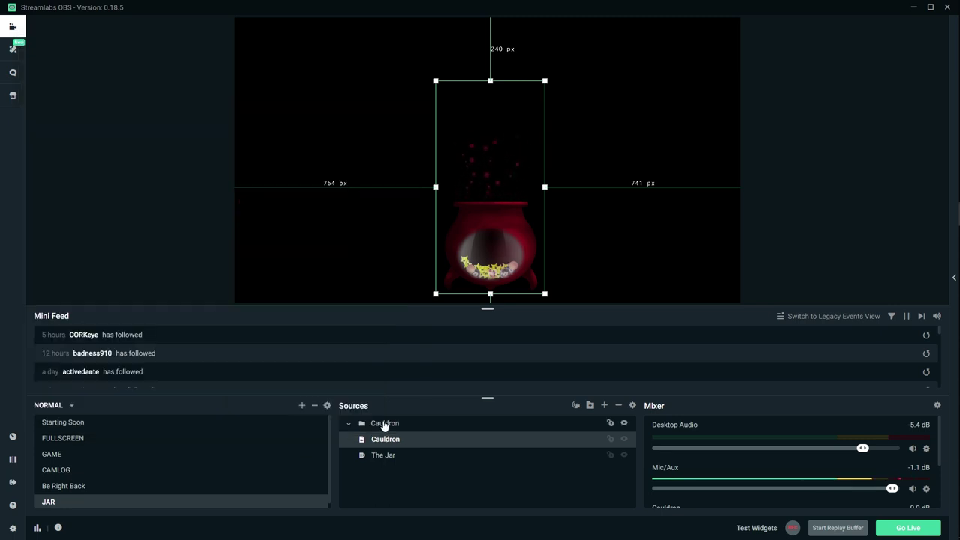
left_click(384, 425)
left_click_drag(484, 233, 640, 266)
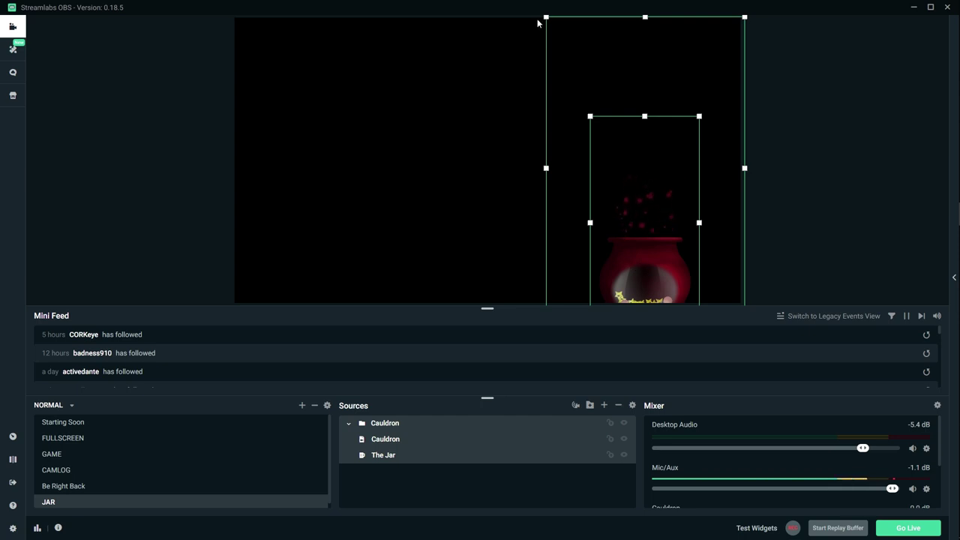
left_click_drag(545, 17, 613, 176)
left_click_drag(675, 248, 684, 208)
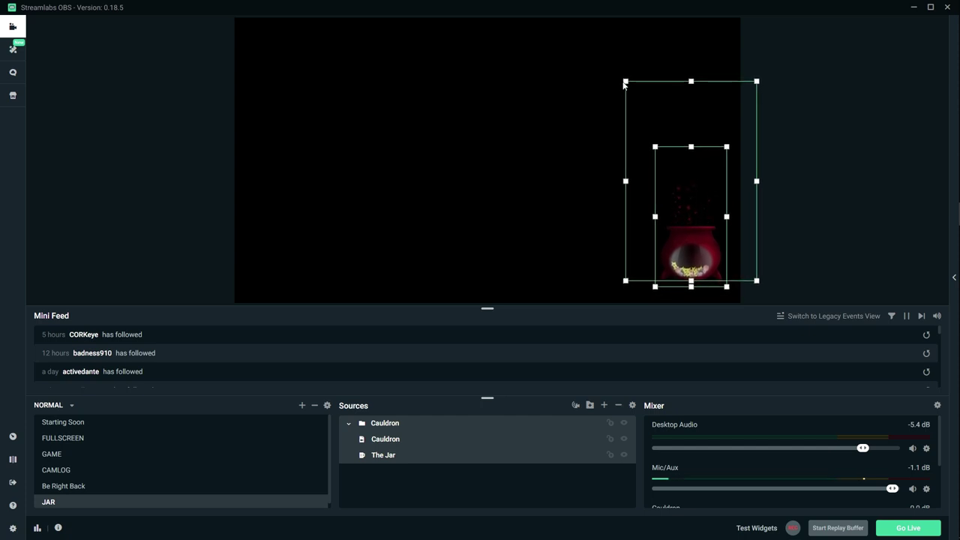
- In the GAME scene, add the existing JAR scene as a Scene source
left_click(420, 225)
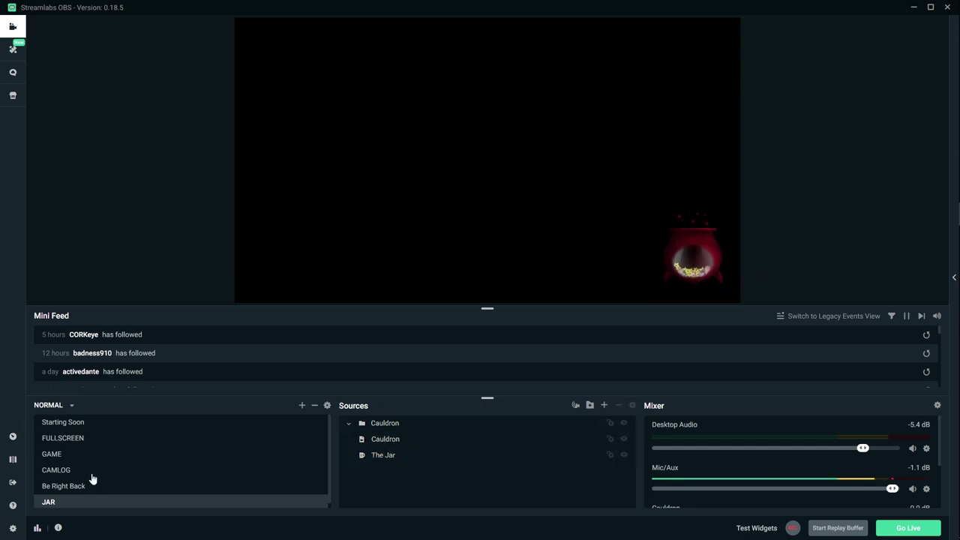
left_click(52, 453)
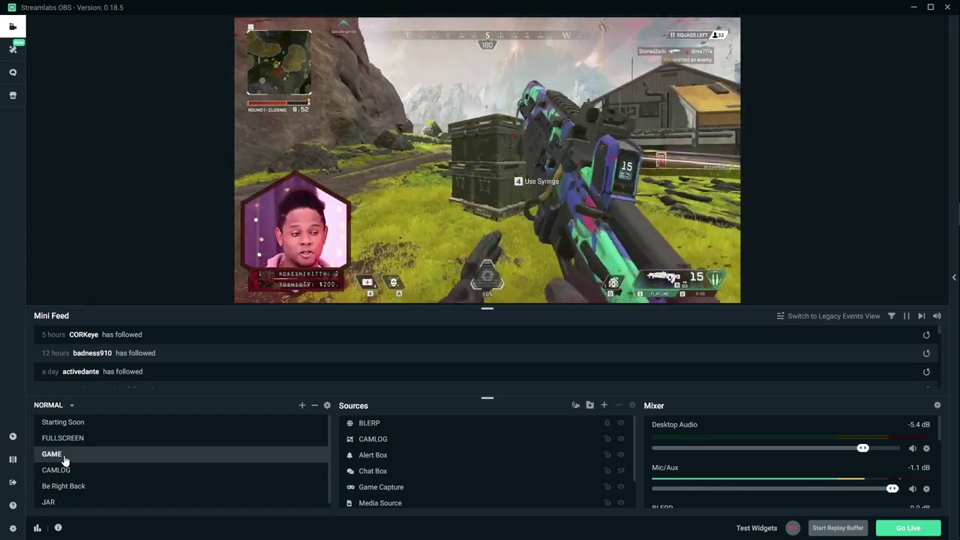
left_click(604, 405)
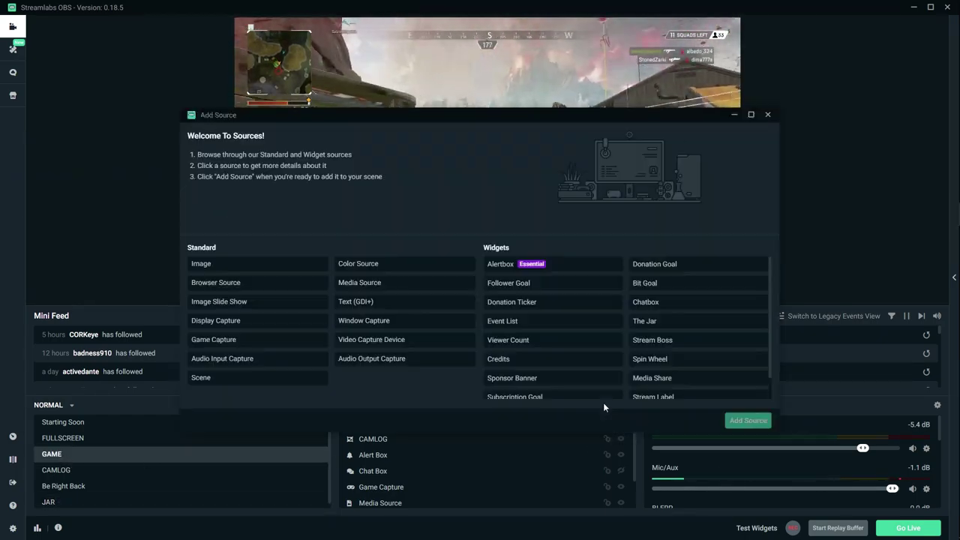
left_click(213, 379)
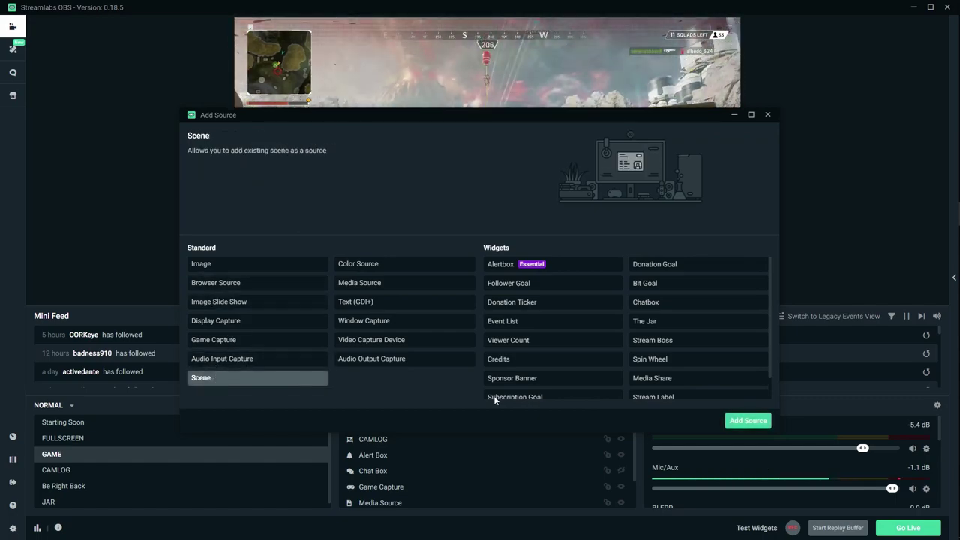
left_click(729, 425)
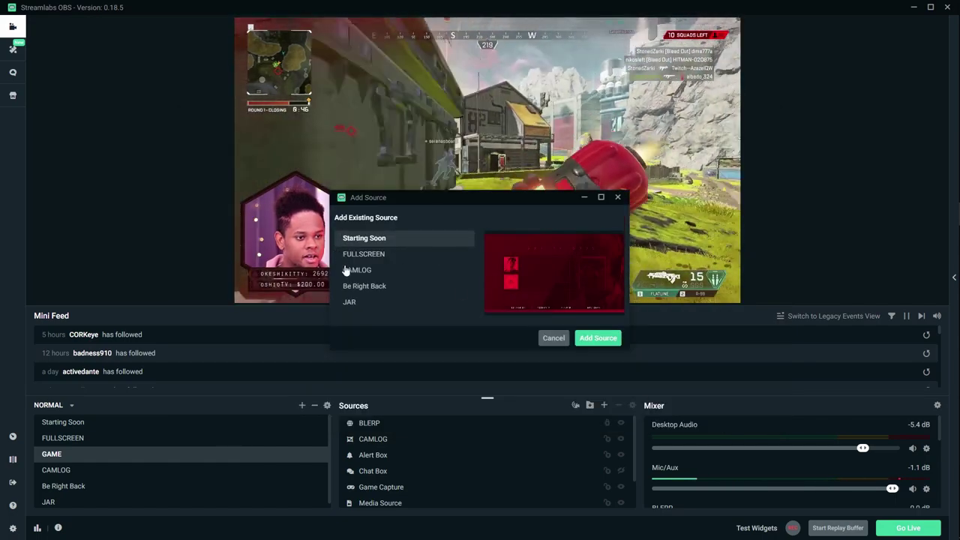
left_click(351, 303)
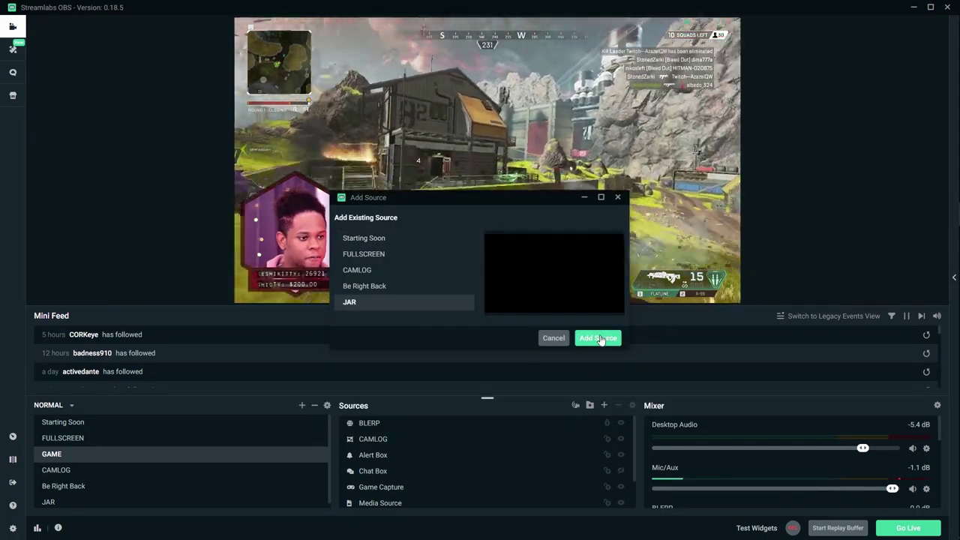
left_click(598, 338)
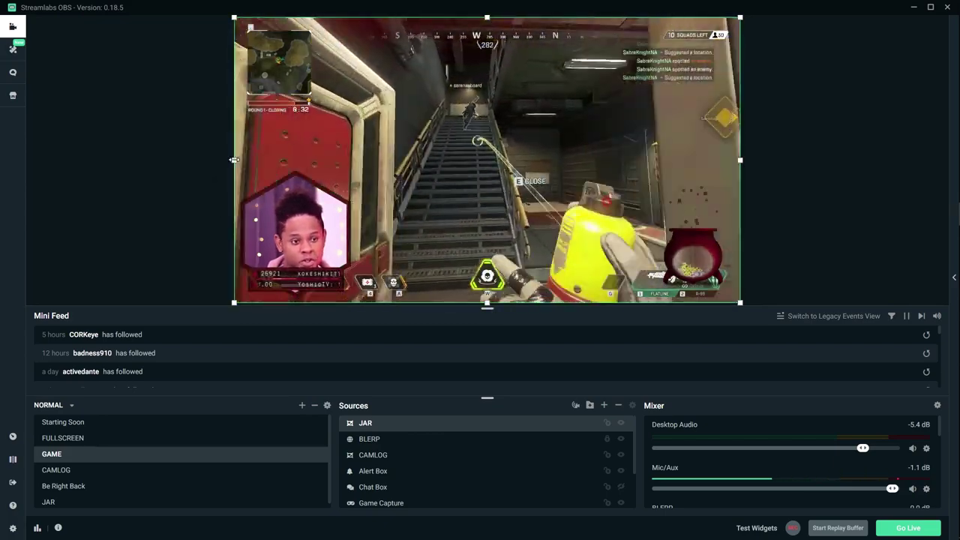
- Alt-drag the JAR source's left edge to crop it tightly around the red cauldron
left_click_drag(234, 159, 647, 172)
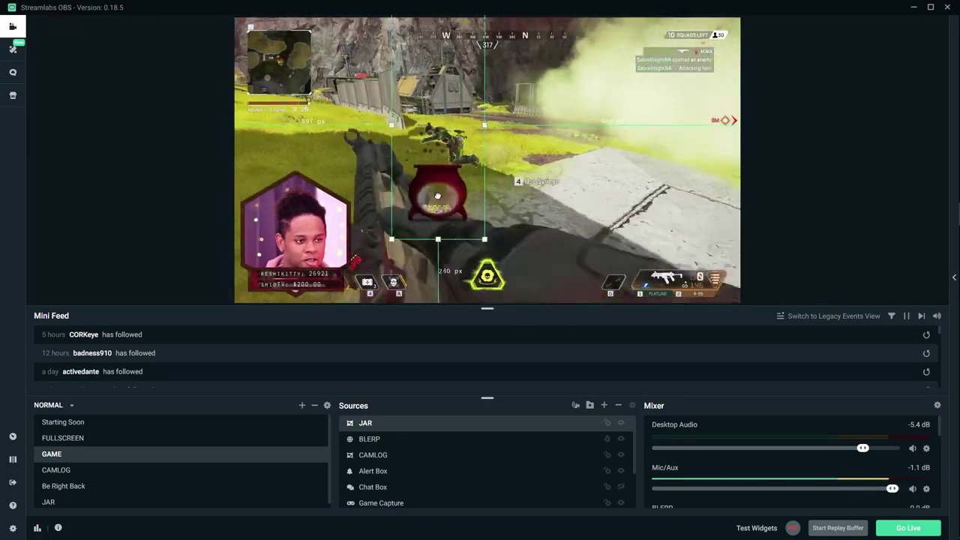
double_click(365, 423)
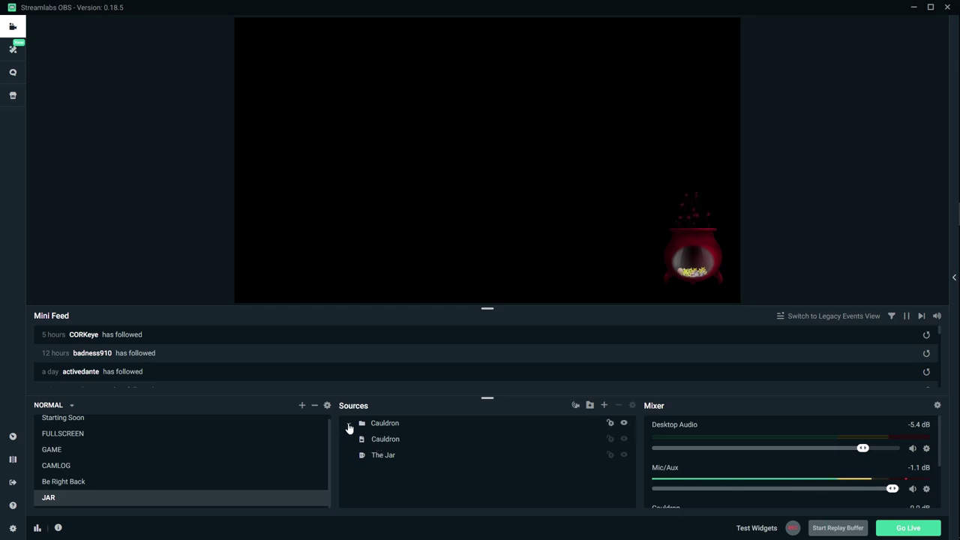
left_click(349, 425)
left_click(389, 441)
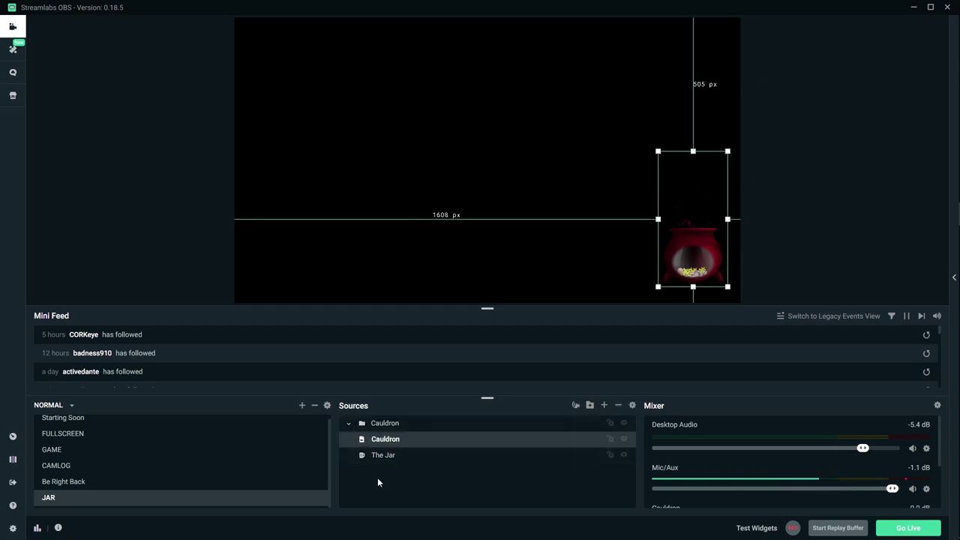
left_click(53, 450)
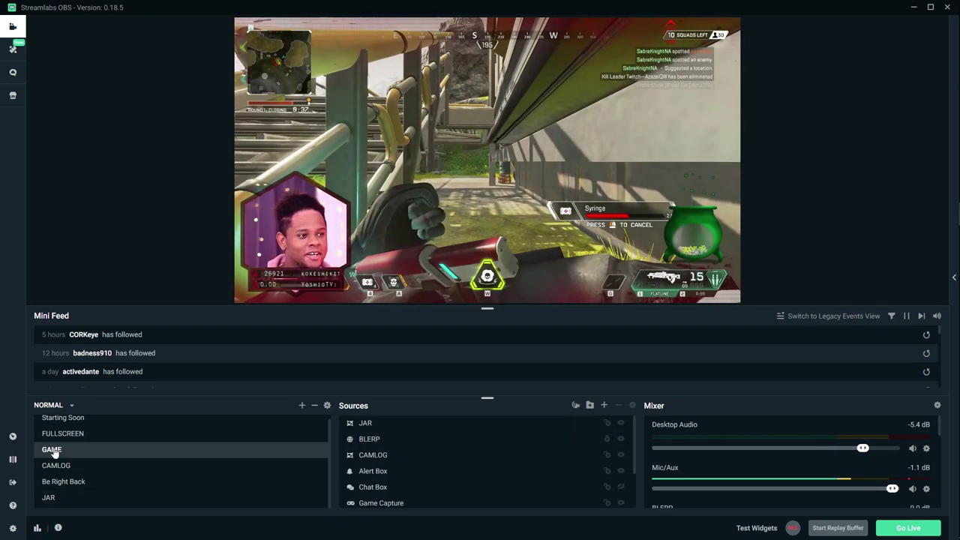